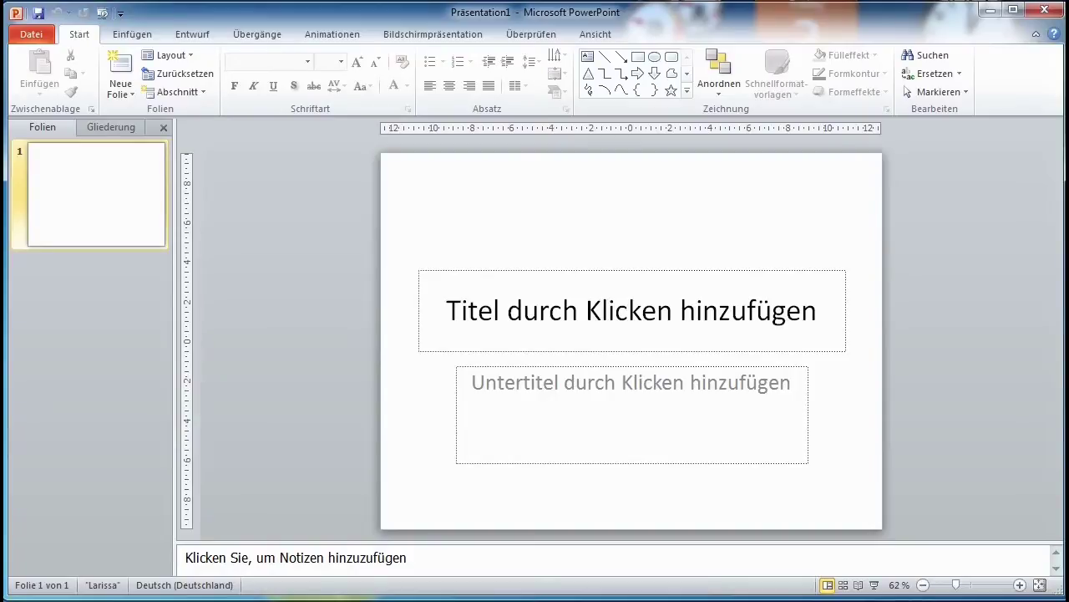
# Step: Title the first slide 'Powerpoint' and delete its empty subtitle placeholder
pyautogui.click(585, 310)
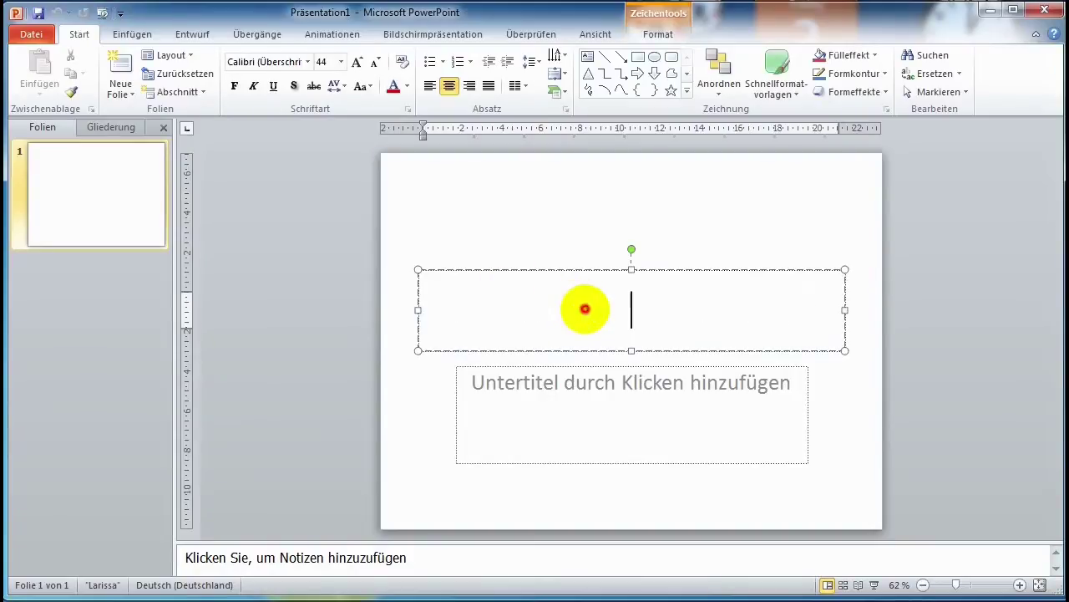
pyautogui.write('Powerpoint')
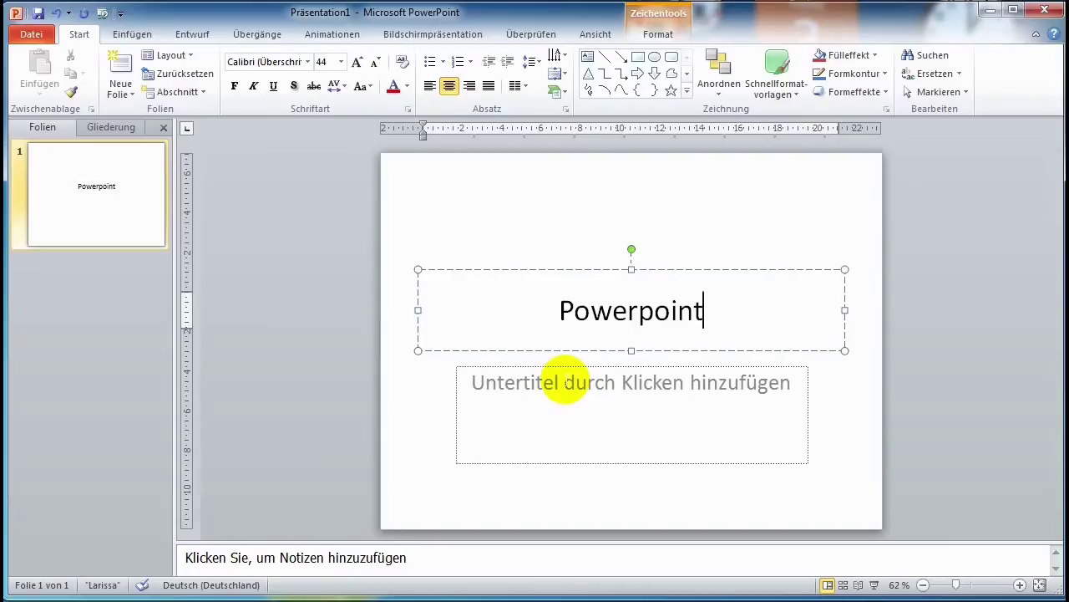
pyautogui.click(455, 402)
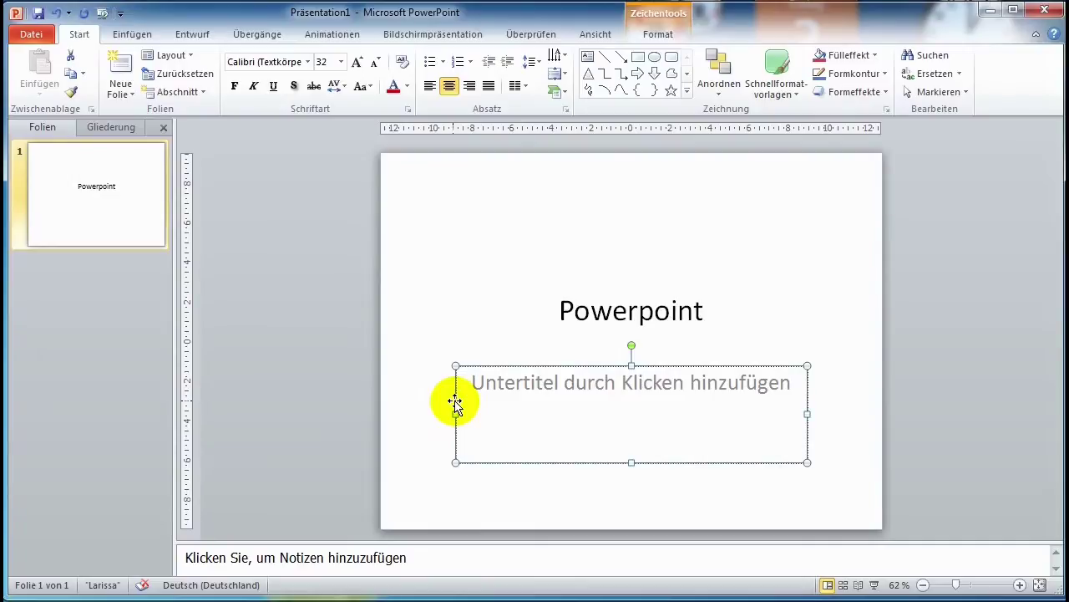
pyautogui.press('Delete')
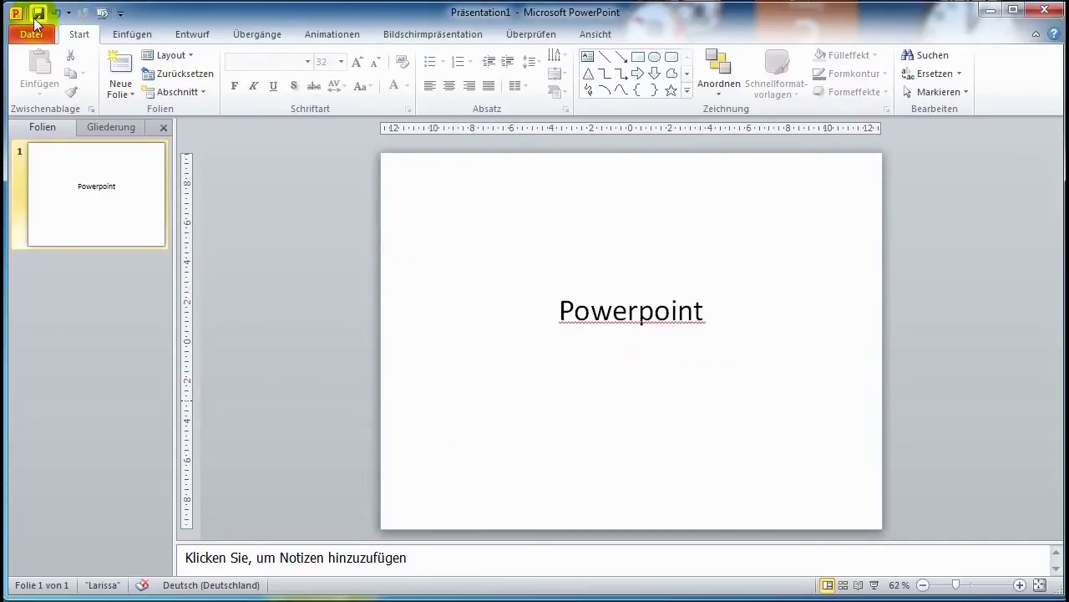
# Step: Undo the subtitle deletion and add a second slide with the Titel und Inhalt layout
pyautogui.click(56, 14)
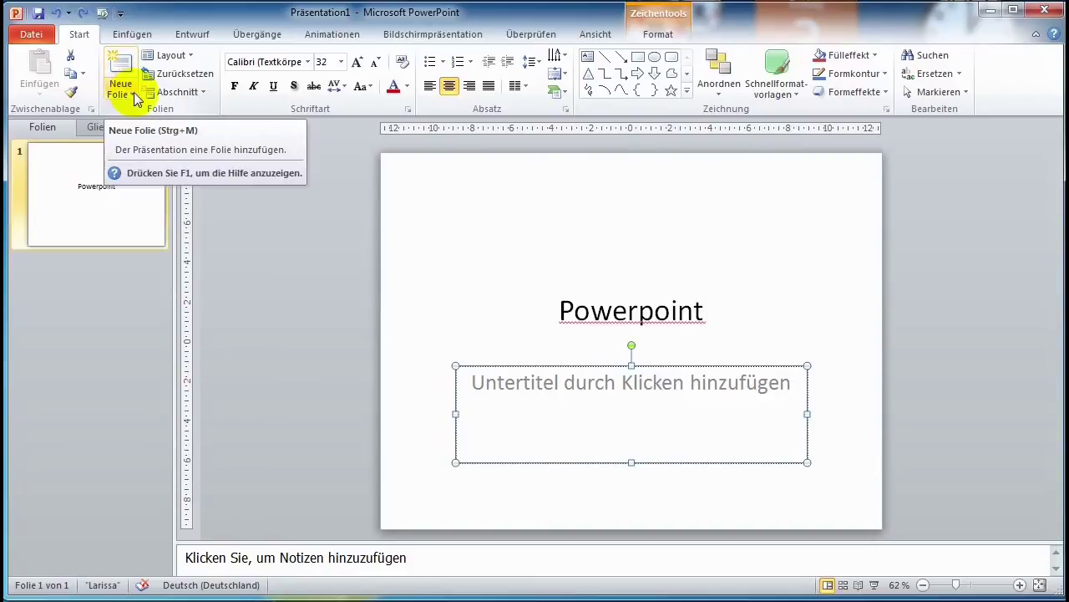
pyautogui.click(131, 97)
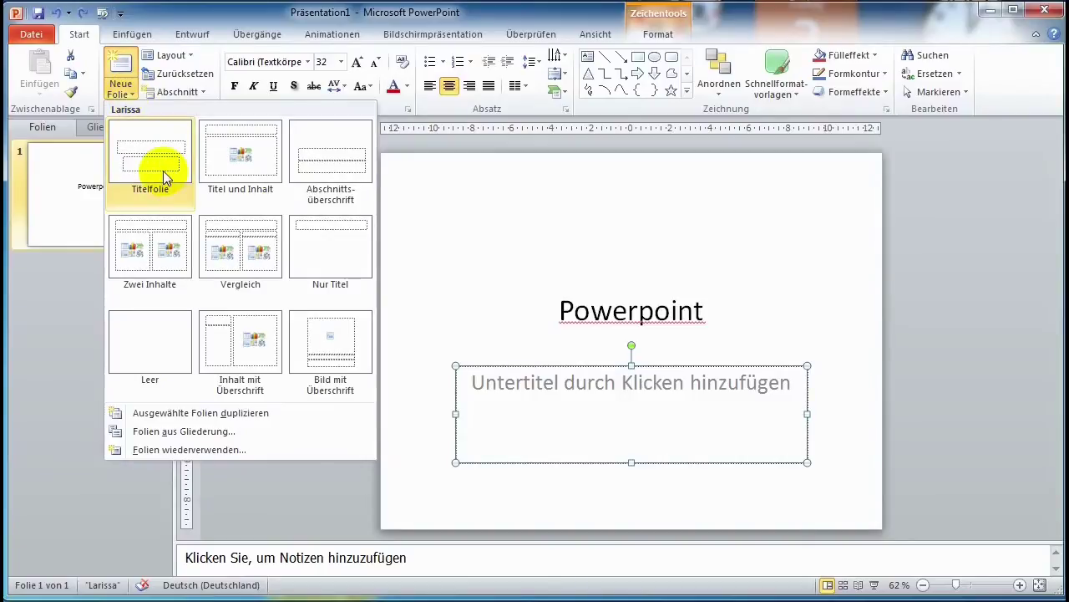
pyautogui.click(258, 168)
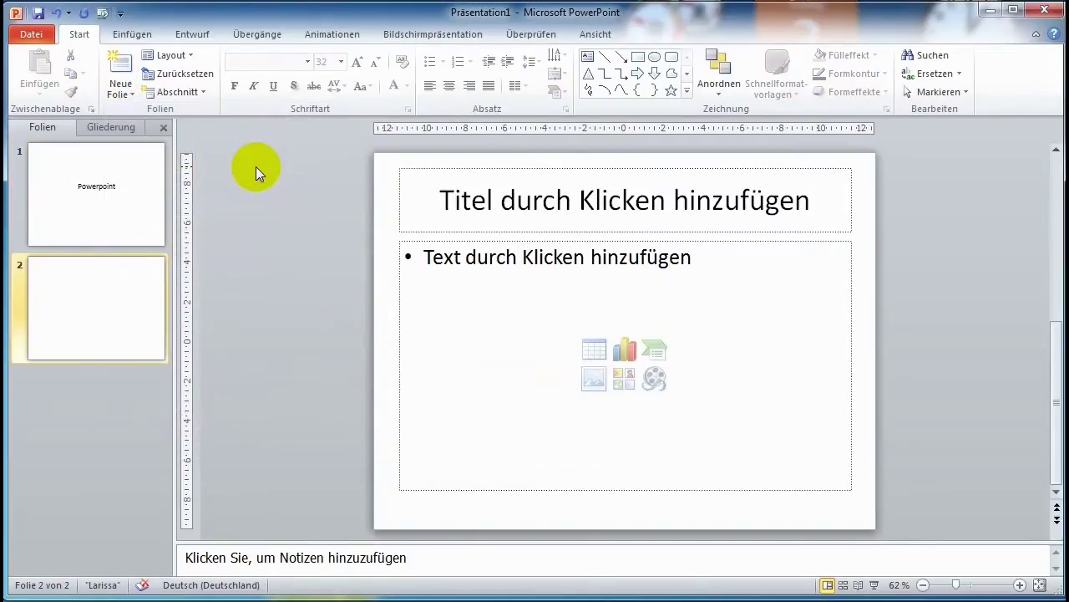
# Step: Title slide 2 'Städte' and enter 'München' as its first bullet
pyautogui.click(598, 202)
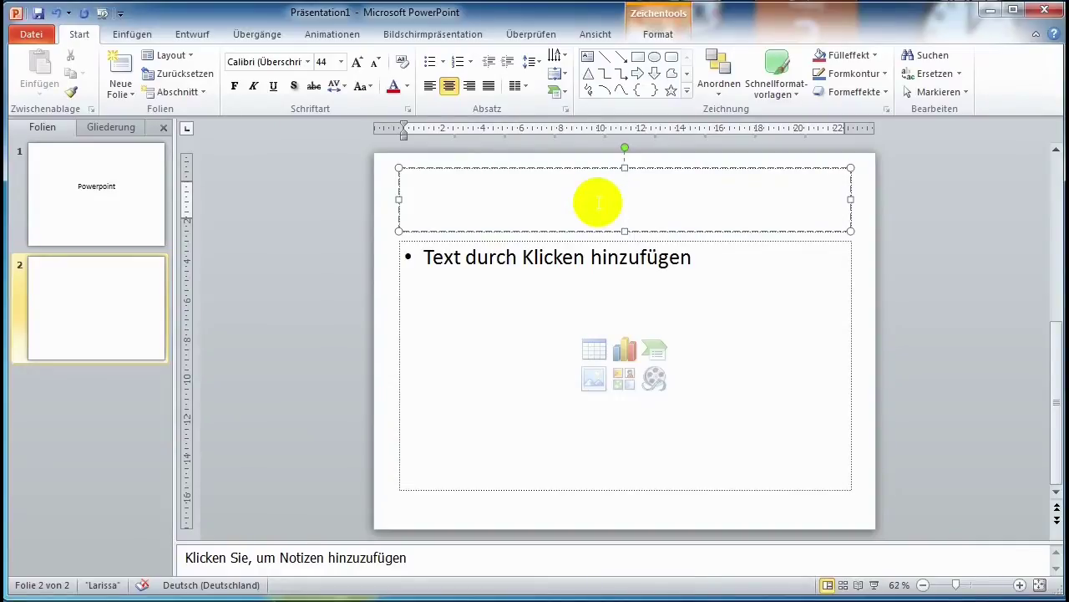
pyautogui.write('Städte')
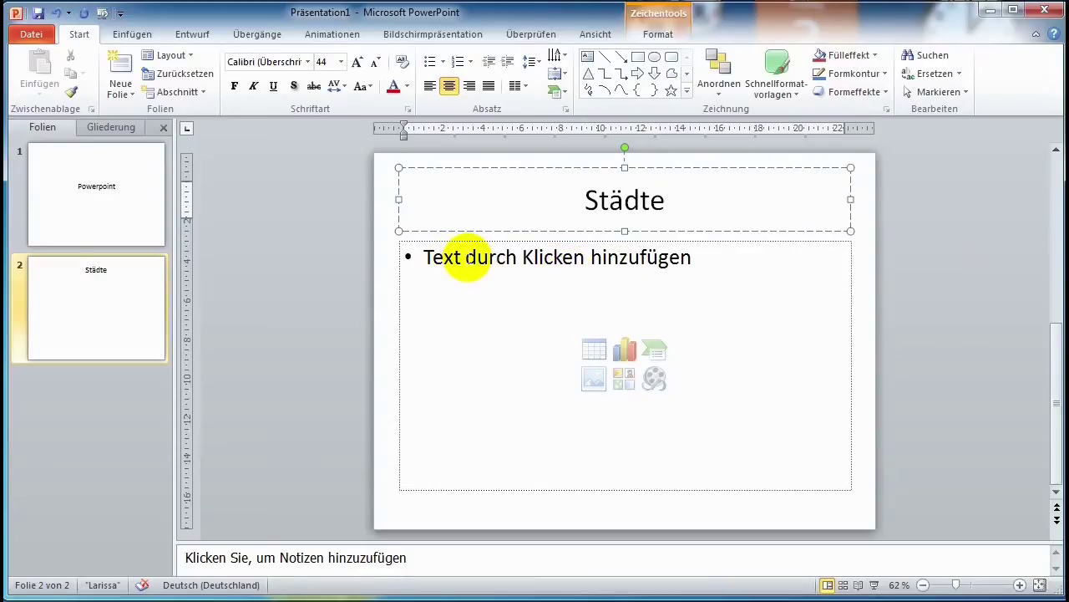
pyautogui.click(467, 257)
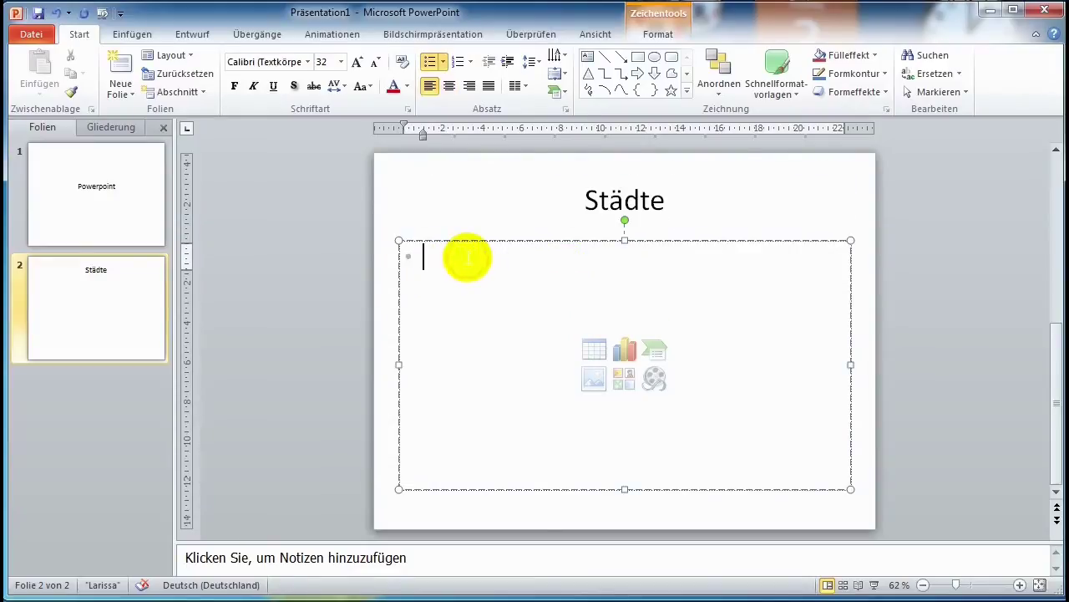
pyautogui.write('Münche n')
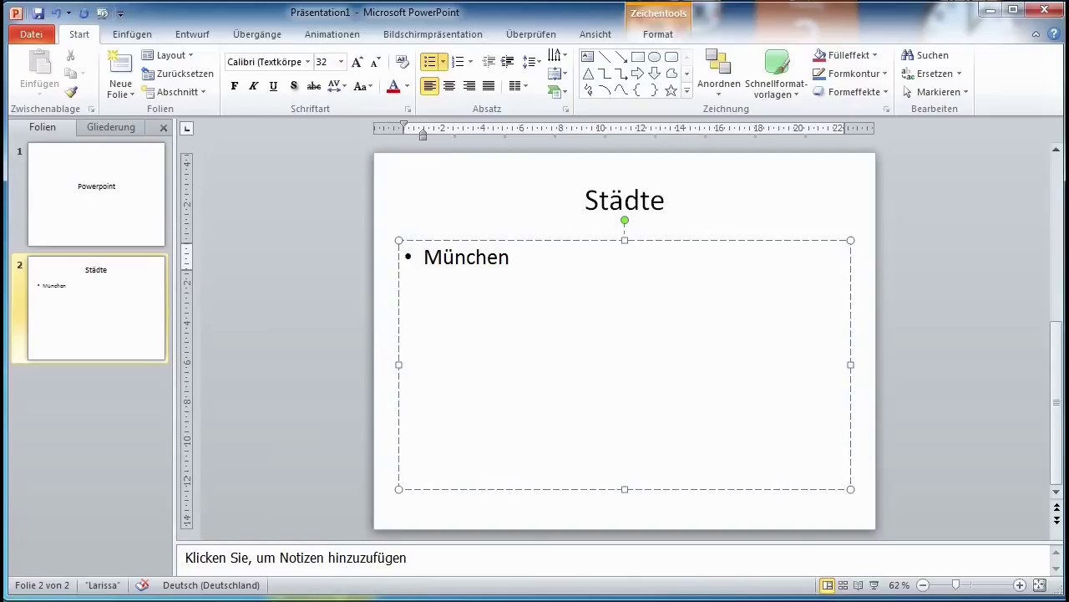
# Step: Add 'Aubing' and 'Feldmoching' as new bullet lines below München
pyautogui.click(430, 65)
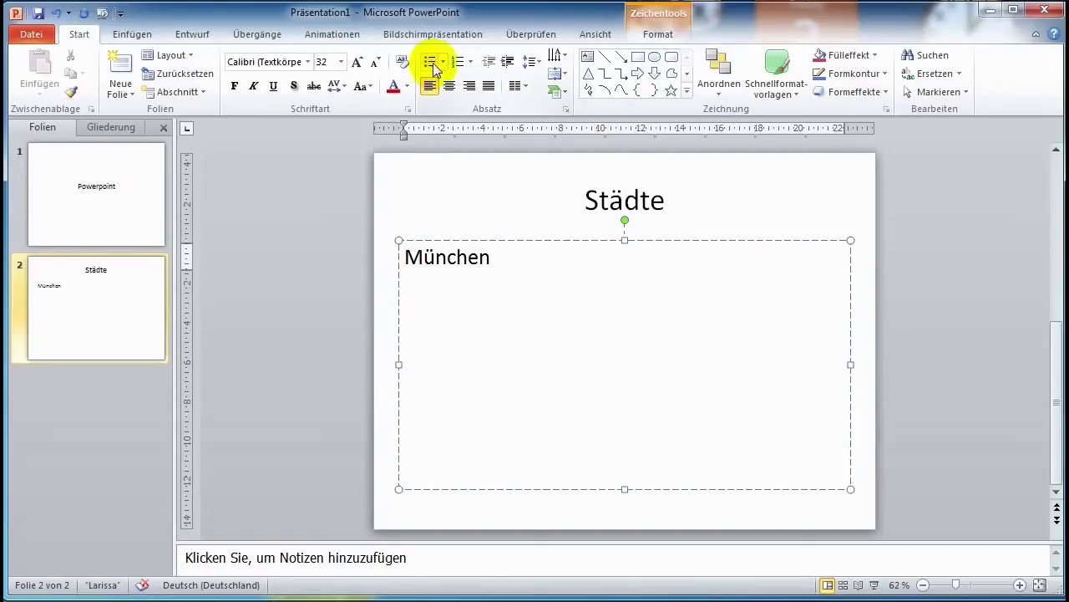
pyautogui.click(431, 64)
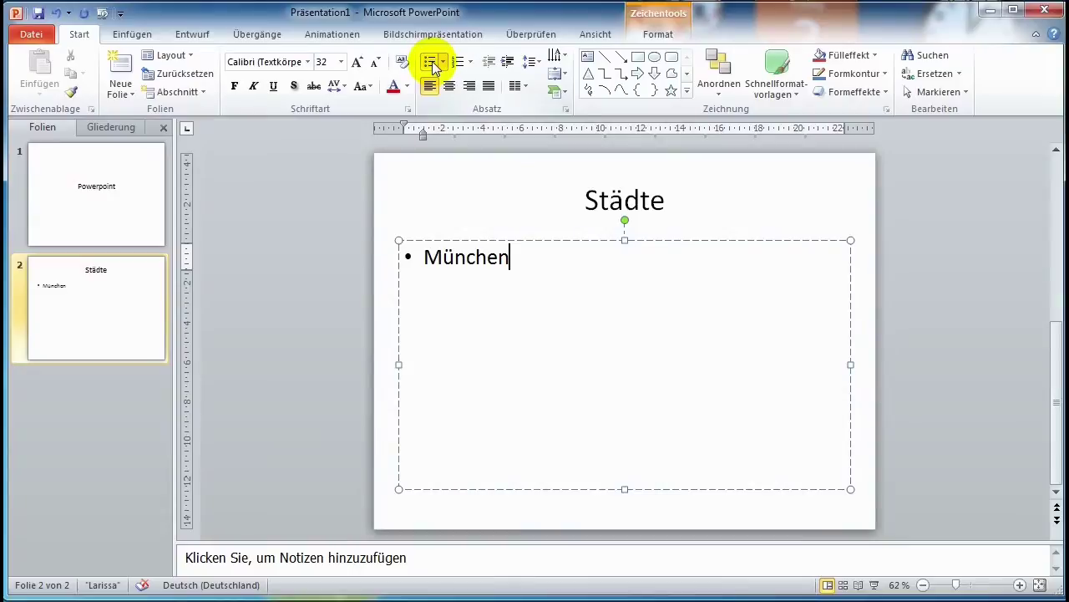
pyautogui.press('Return')
pyautogui.write('Aubing')
pyautogui.press('Return')
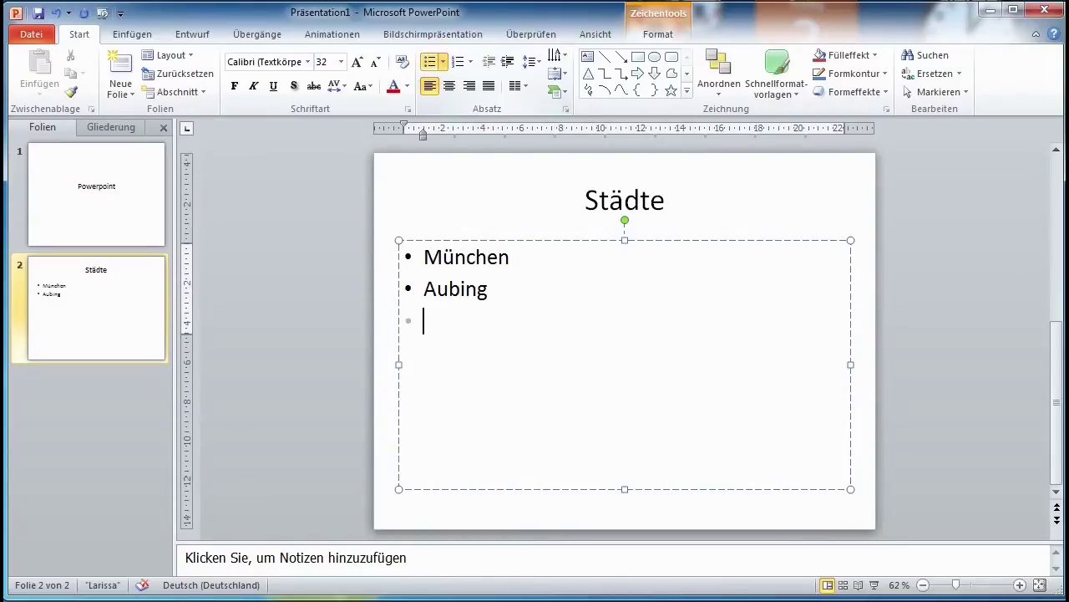
pyautogui.write('Gei')
pyautogui.press('BackSpace')
pyautogui.press('BackSpace')
pyautogui.press('BackSpace')
pyautogui.write('Feldmü')
pyautogui.press('BackSpace')
pyautogui.write('oching')
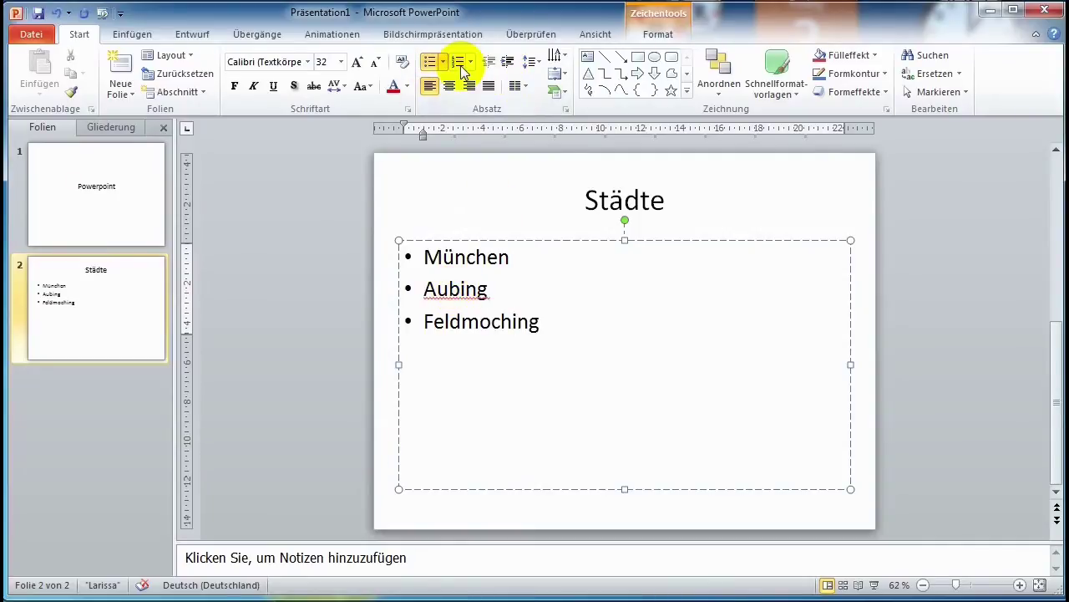
# Step: Indent Aubing and Feldmoching one level as sub-points under München
pyautogui.click(508, 64)
pyautogui.click(499, 317)
pyautogui.click(508, 64)
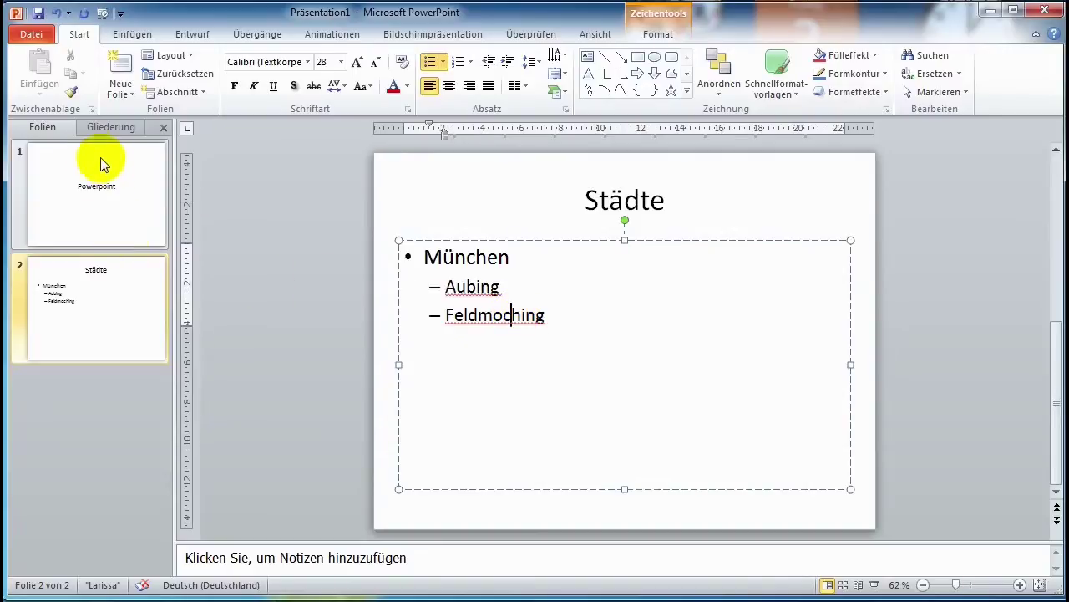
# Step: In the outline pane, add 'Nürnberg' as a main bullet after Feldmoching
pyautogui.click(112, 129)
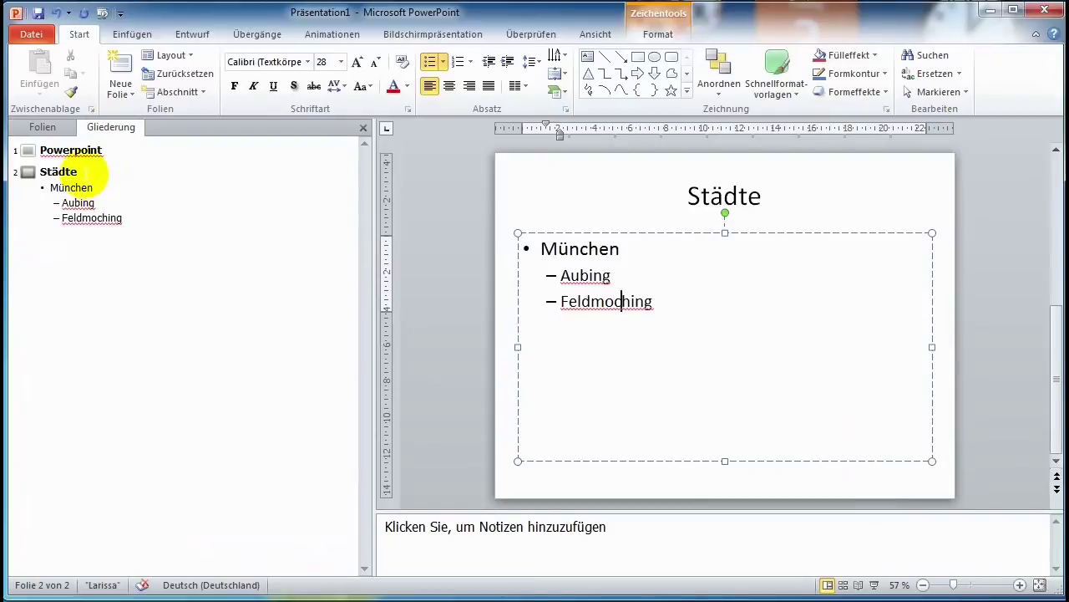
pyautogui.click(124, 218)
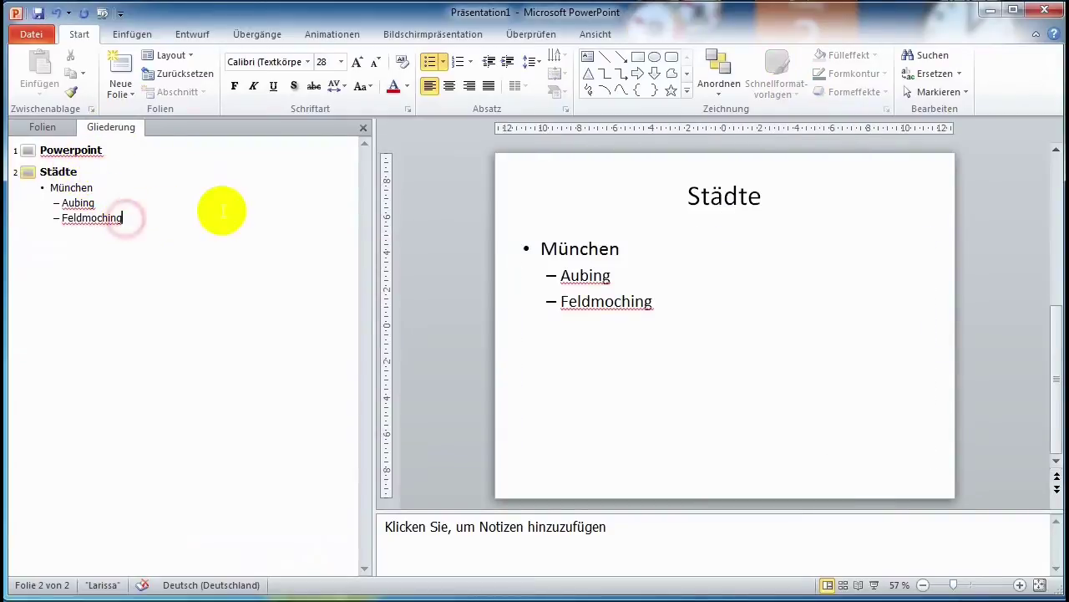
pyautogui.press('Return')
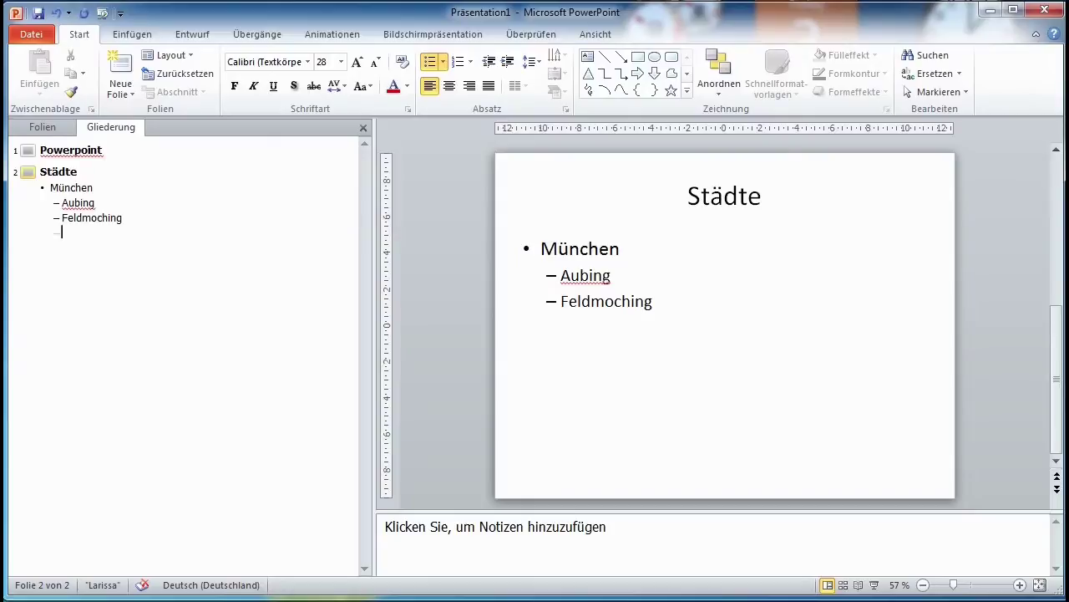
pyautogui.hotkey('shift', 'Tab')
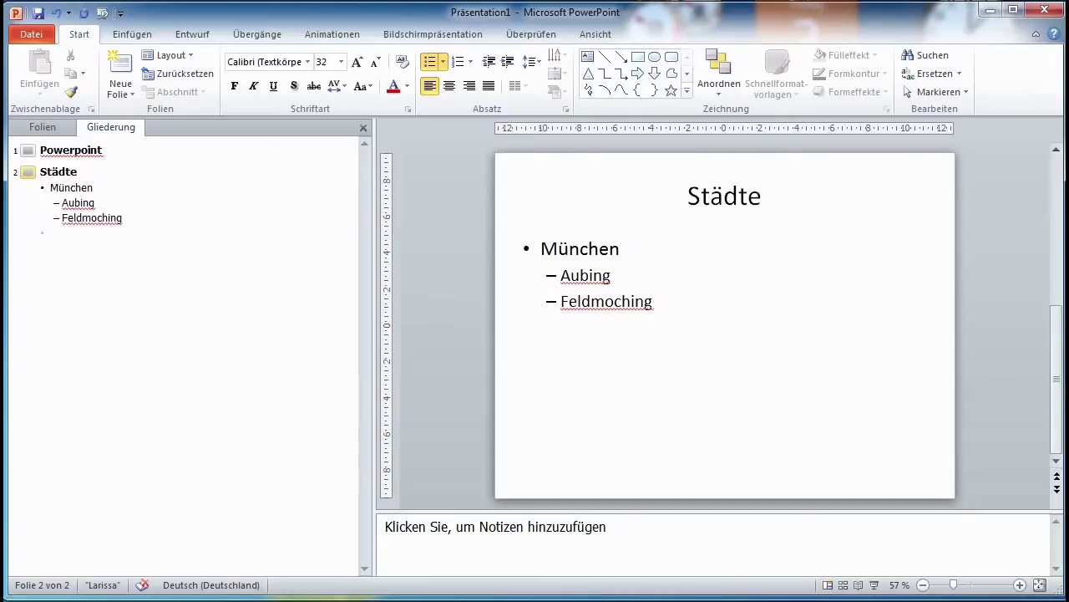
pyautogui.write('N')
pyautogui.write('ürnberg')
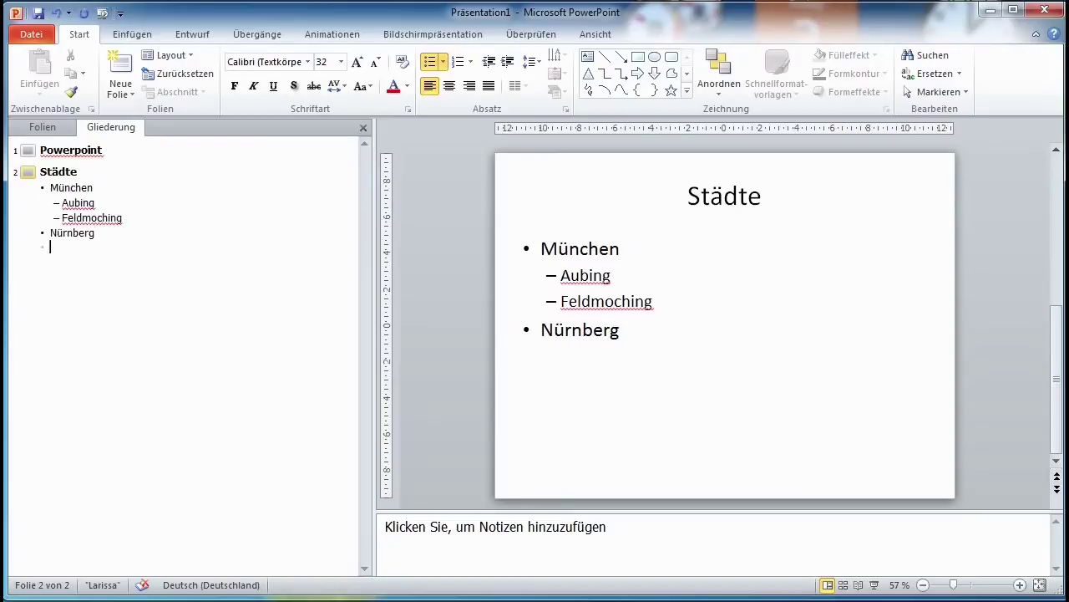
# Step: Add 'Tafelhof' and 'Ludwigsfeld' as indented sub-points under Nürnberg
pyautogui.press('Tab')
pyautogui.write('Tafelf')
pyautogui.press('BackSpace')
pyautogui.write('hof')
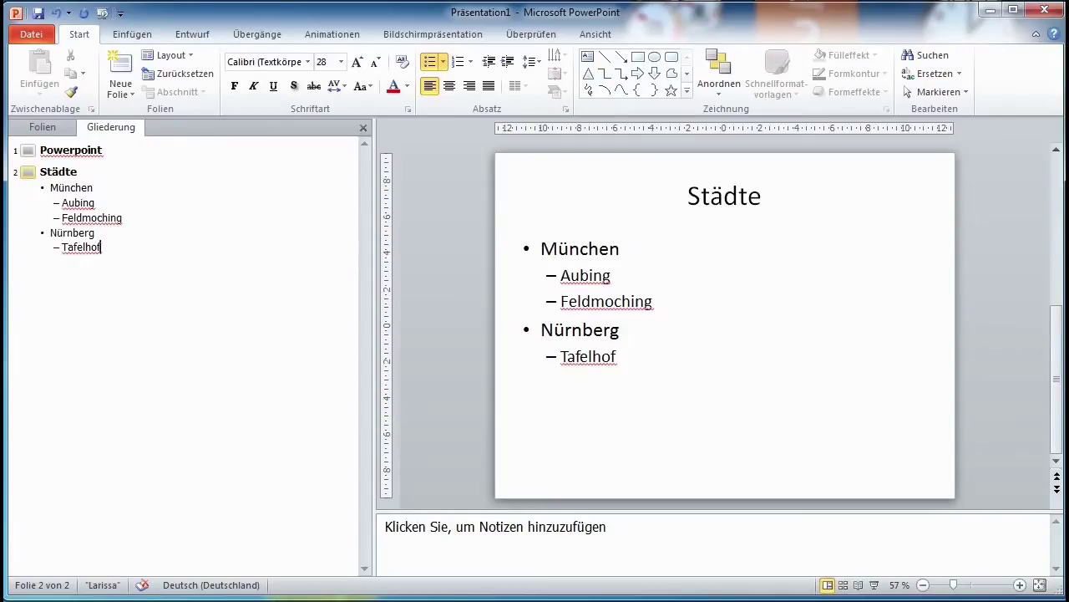
pyautogui.press('Return')
pyautogui.write('Ludwigsfeld')
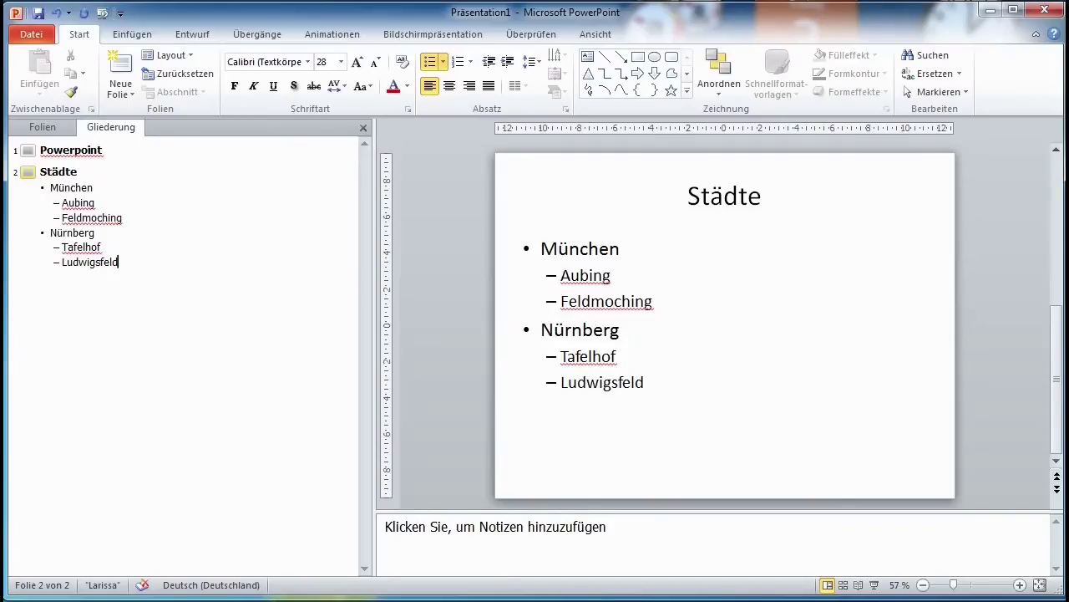
# Step: Apply the Zwei Inhalte layout to the Städte slide and delete its empty right placeholder
pyautogui.click(191, 55)
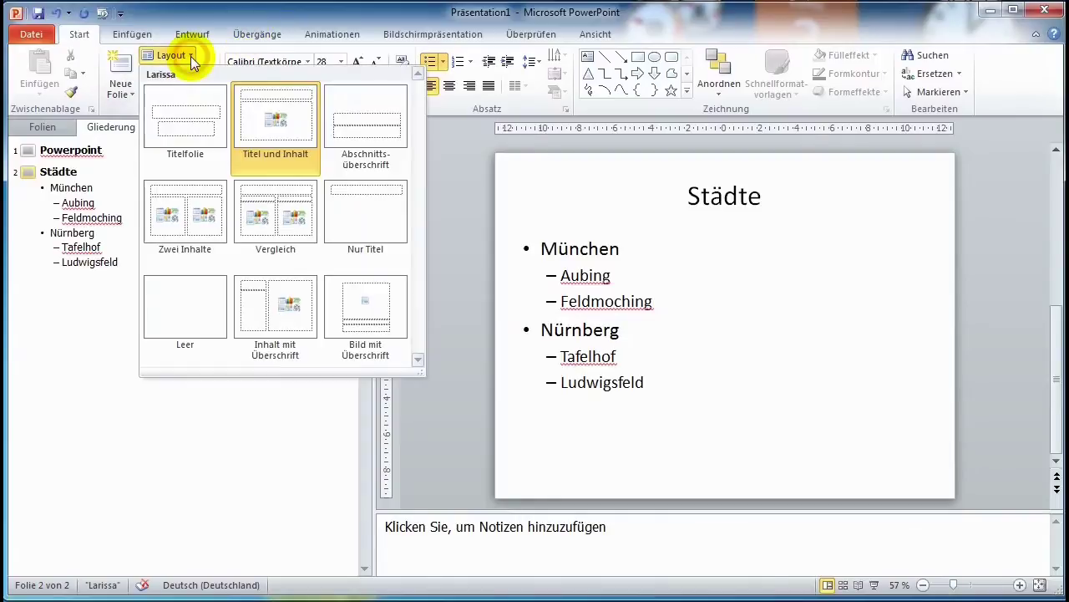
pyautogui.click(203, 223)
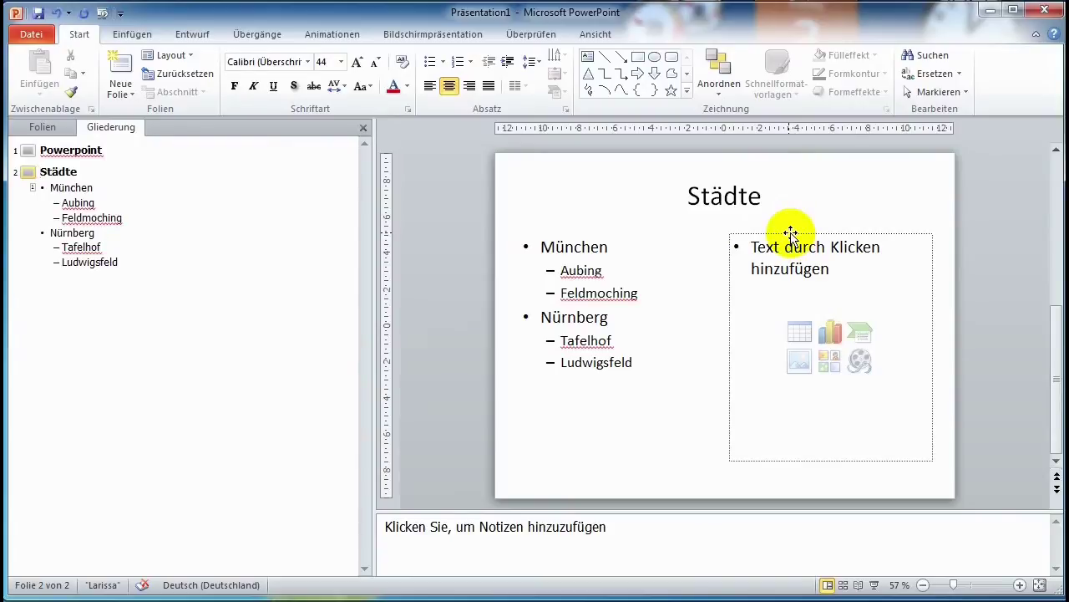
pyautogui.click(790, 235)
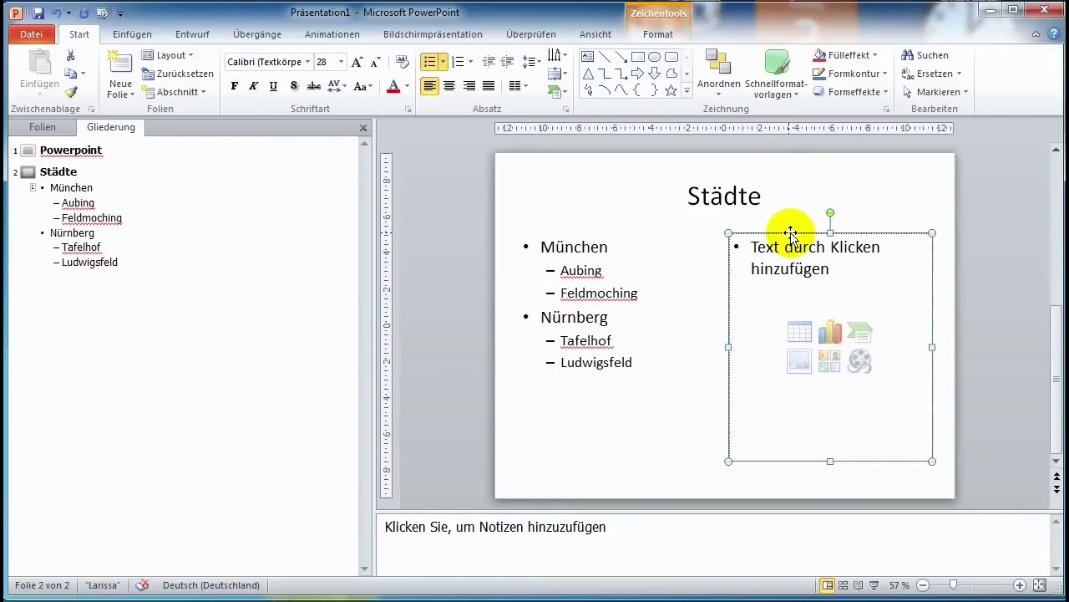
pyautogui.press('Delete')
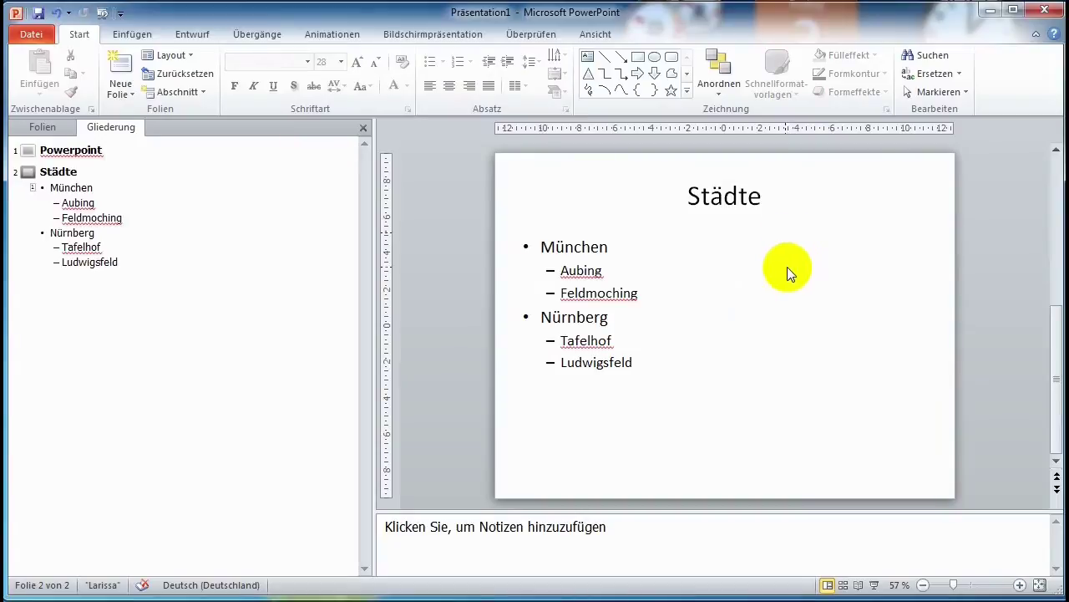
pyautogui.click(589, 57)
# Step: Copy the city list and paste it into a new text box right of the list
pyautogui.moveTo(733, 233)
pyautogui.mouseDown()
pyautogui.moveTo(781, 253)
pyautogui.moveTo(926, 408)
pyautogui.mouseUp()
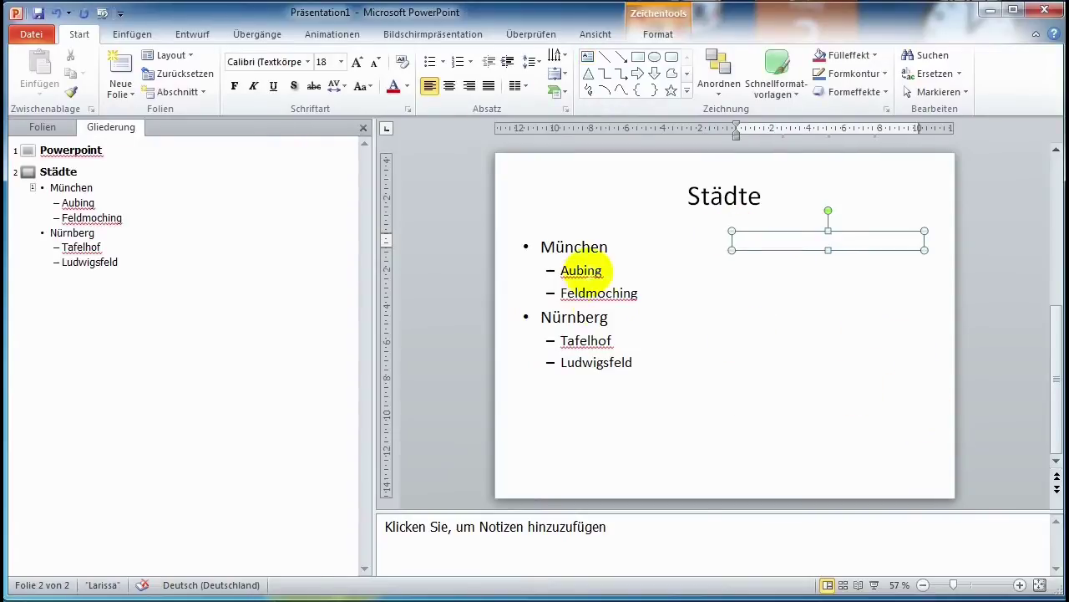
pyautogui.click(628, 361)
pyautogui.moveTo(635, 360)
pyautogui.mouseDown()
pyautogui.moveTo(554, 259)
pyautogui.moveTo(531, 249)
pyautogui.mouseUp()
pyautogui.hotkey('ctrl', 'c')
pyautogui.click(784, 241)
pyautogui.click(588, 56)
pyautogui.moveTo(754, 233)
pyautogui.mouseDown()
pyautogui.moveTo(845, 385)
pyautogui.moveTo(860, 386)
pyautogui.mouseUp()
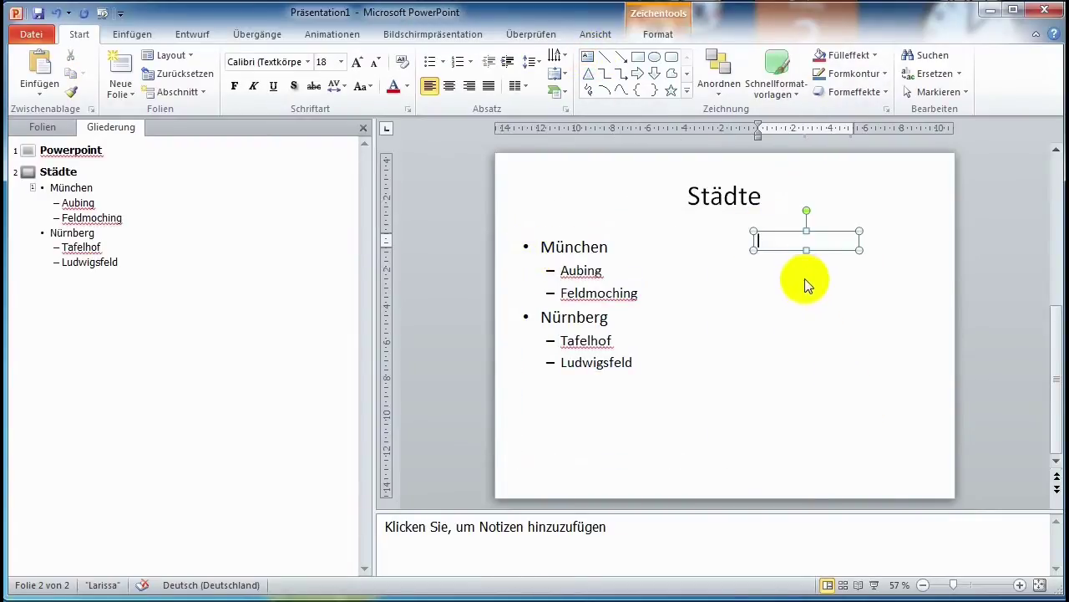
pyautogui.hotkey('ctrl', 'v')
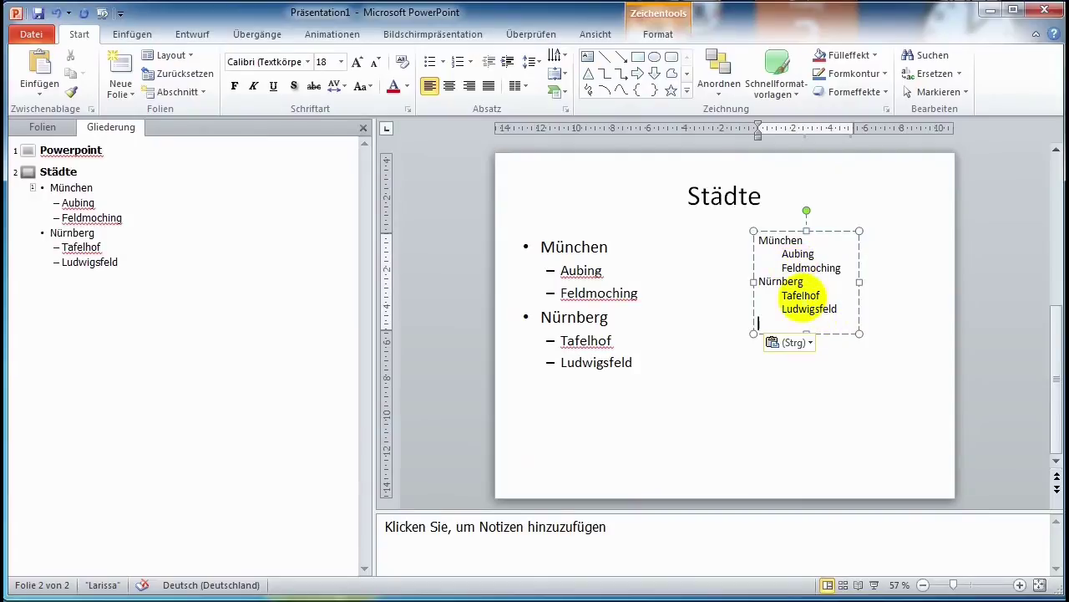
# Step: Bullet the pasted lines, enlarge them to 28 pt, and widen the box to avoid wrapping
pyautogui.moveTo(837, 309); pyautogui.dragTo(760, 240)
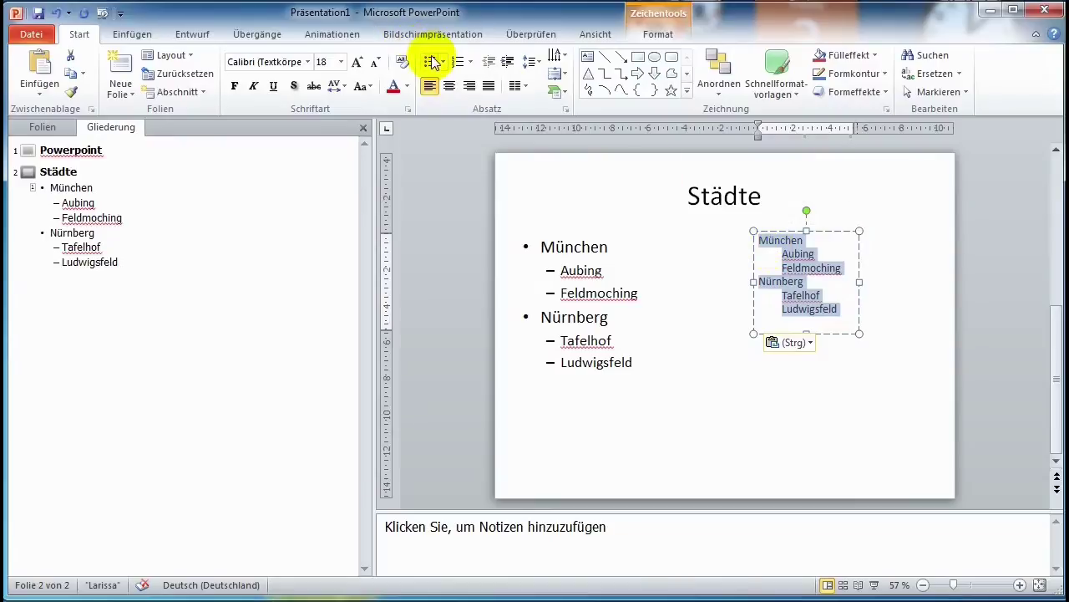
pyautogui.click(430, 61)
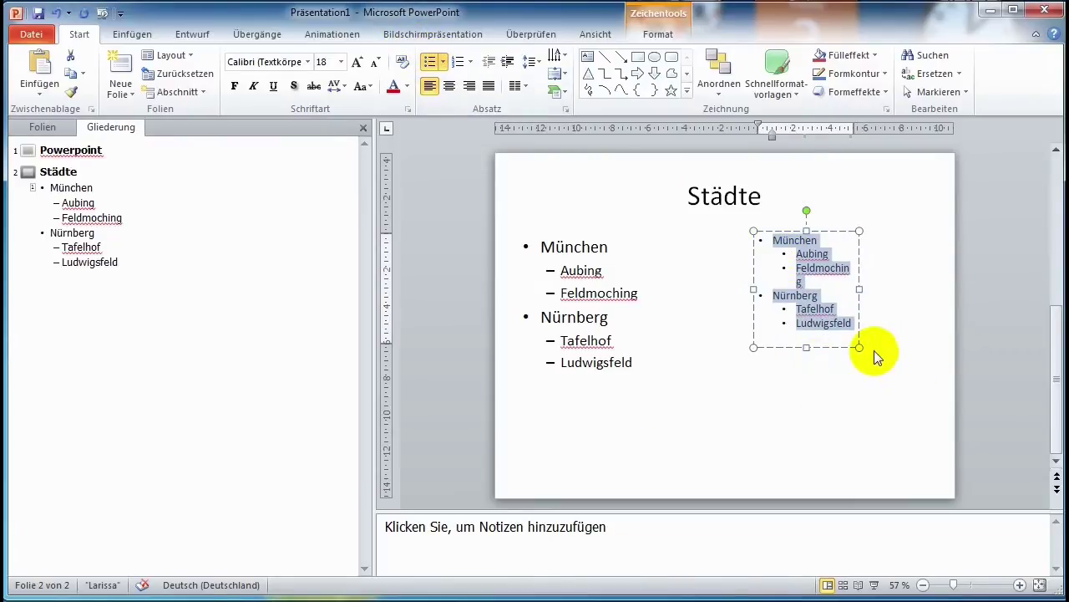
pyautogui.moveTo(859, 346); pyautogui.dragTo(888, 370)
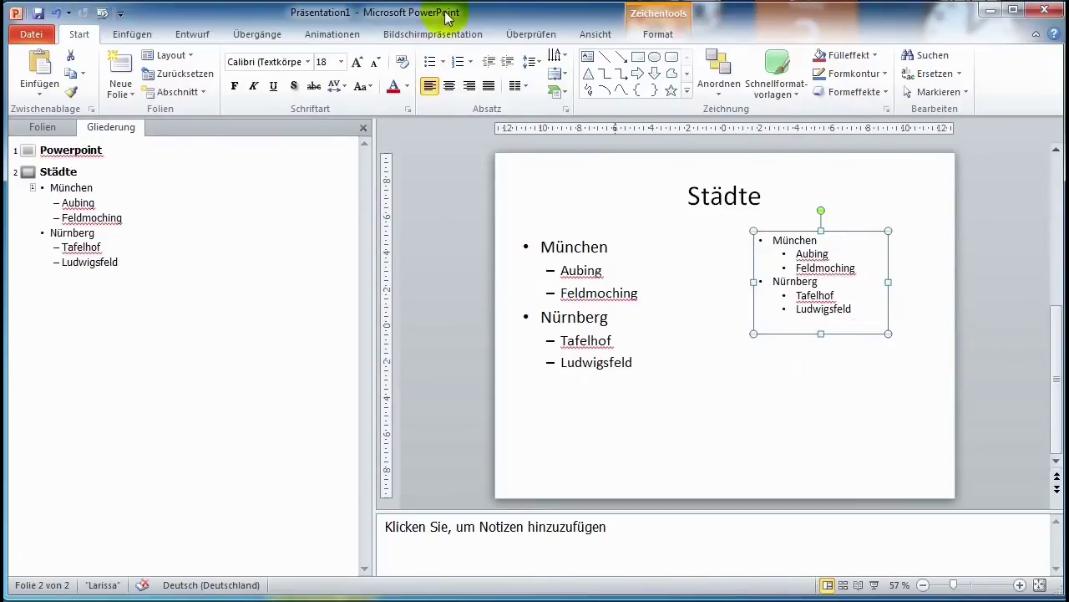
pyautogui.click(358, 63)
pyautogui.click(357, 63)
pyautogui.click(358, 62)
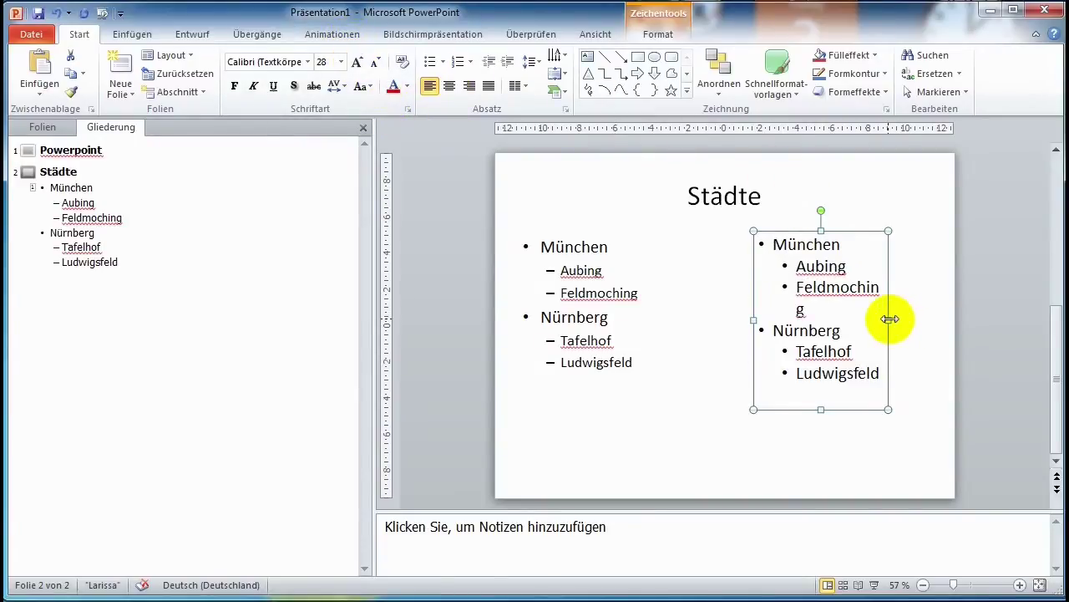
pyautogui.moveTo(890, 318); pyautogui.dragTo(910, 311)
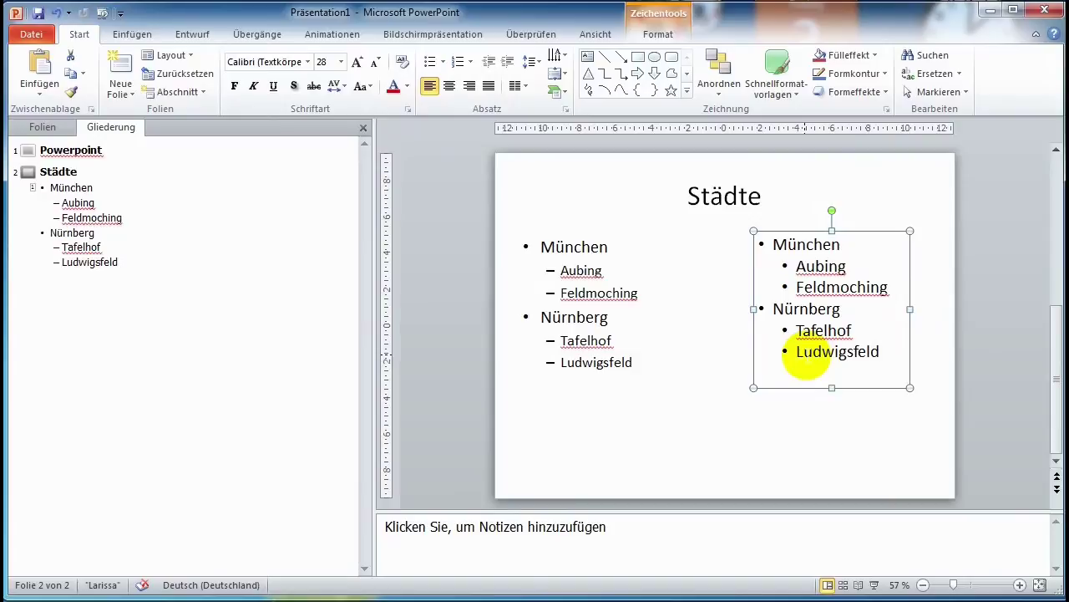
# Step: Try several designs, including Austin, and settle on the magenta Lysithea design
pyautogui.click(132, 34)
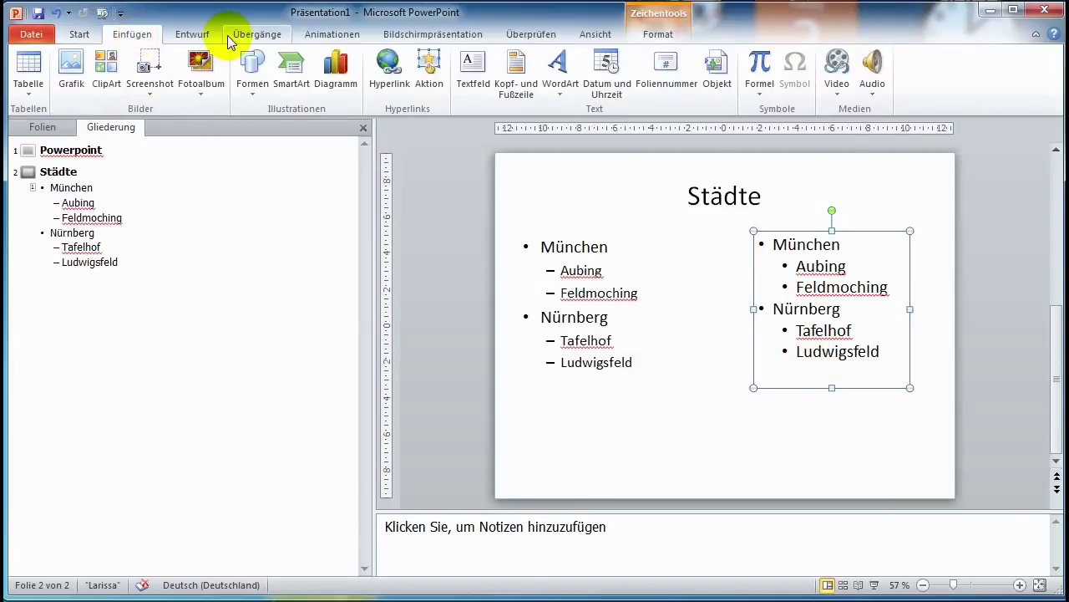
pyautogui.click(193, 36)
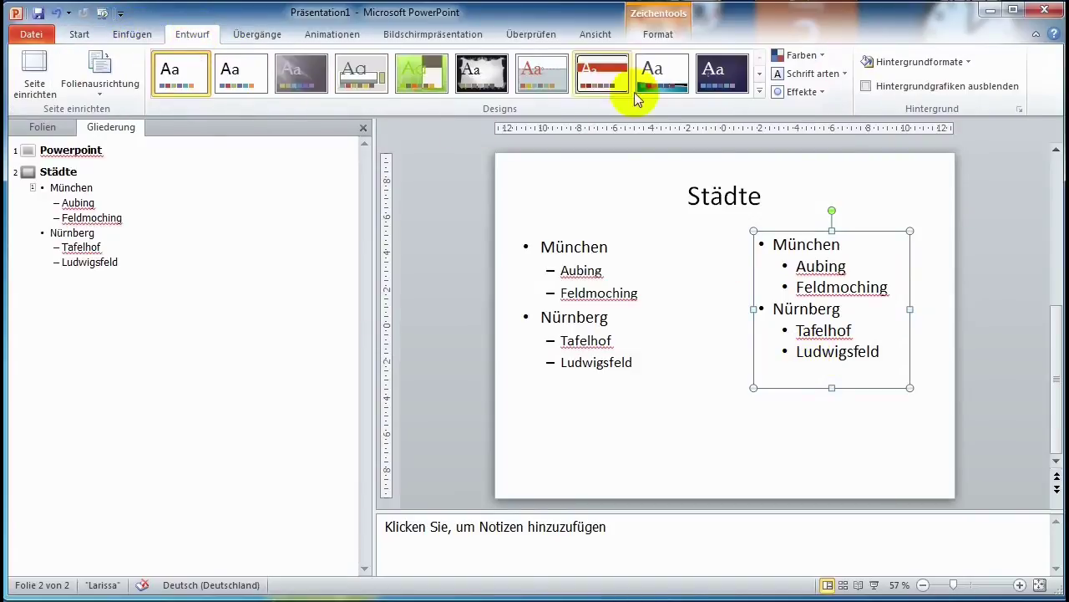
pyautogui.click(758, 90)
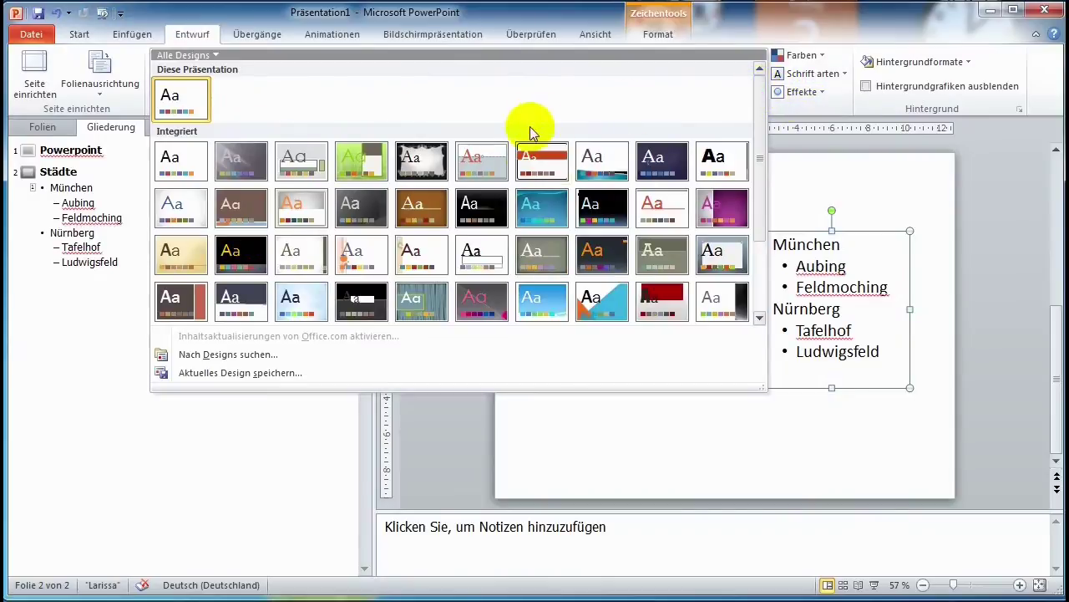
pyautogui.click(541, 164)
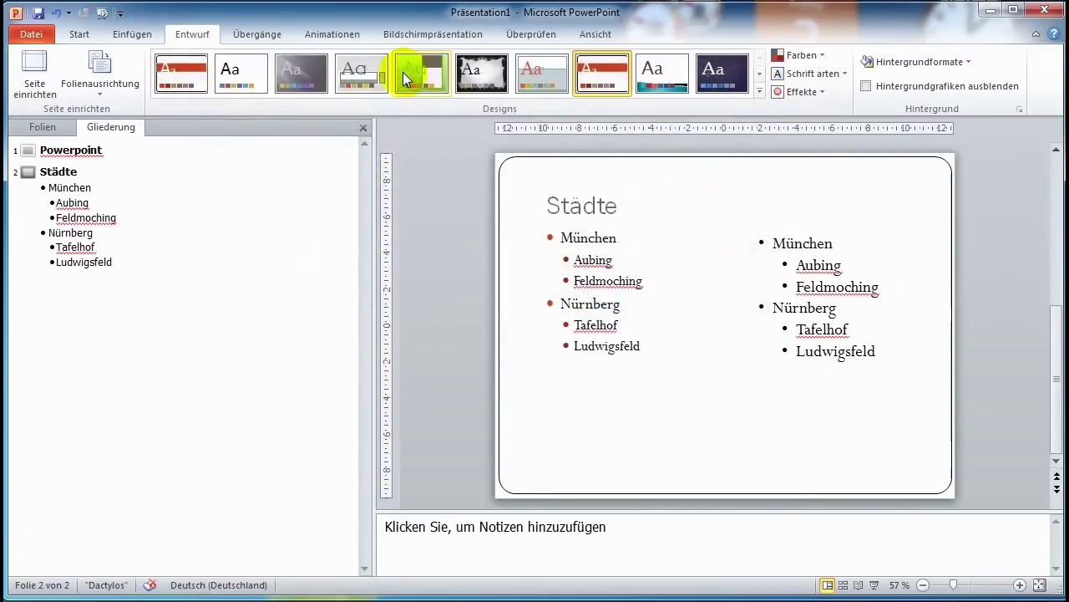
pyautogui.click(414, 73)
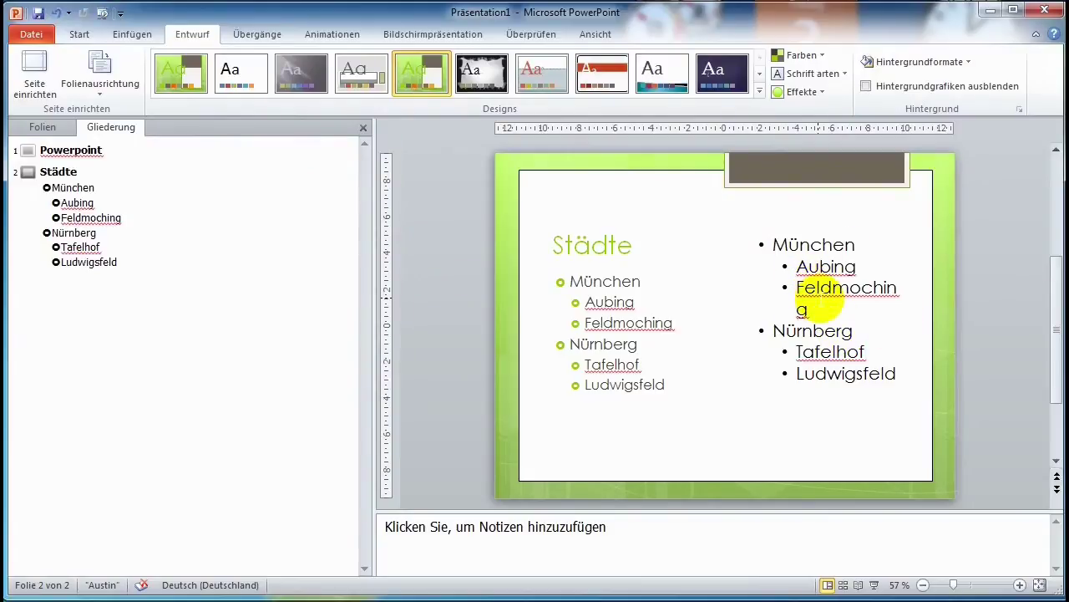
pyautogui.click(722, 83)
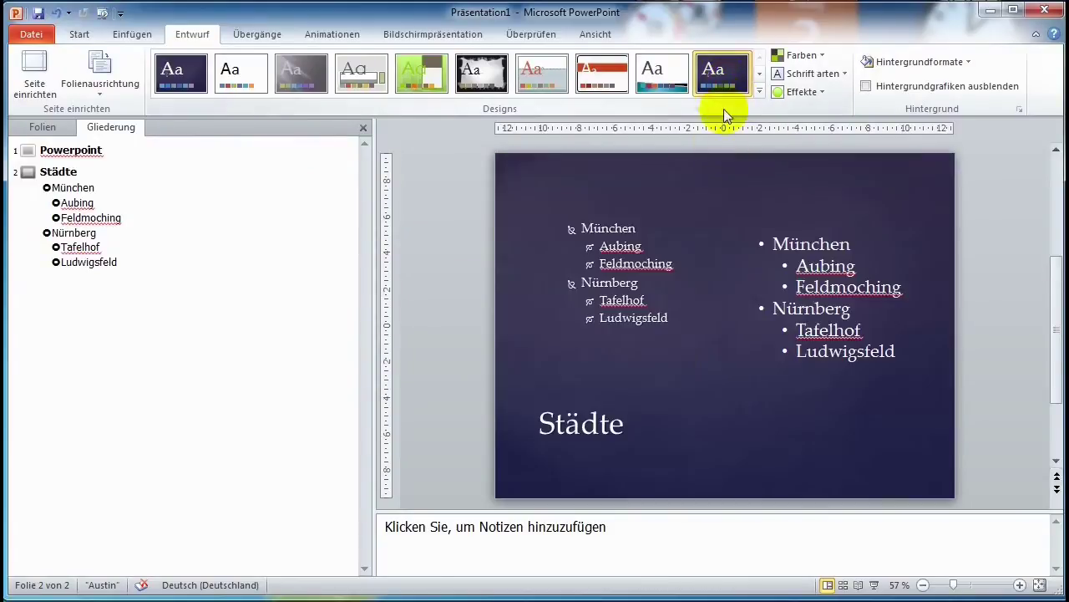
pyautogui.click(759, 90)
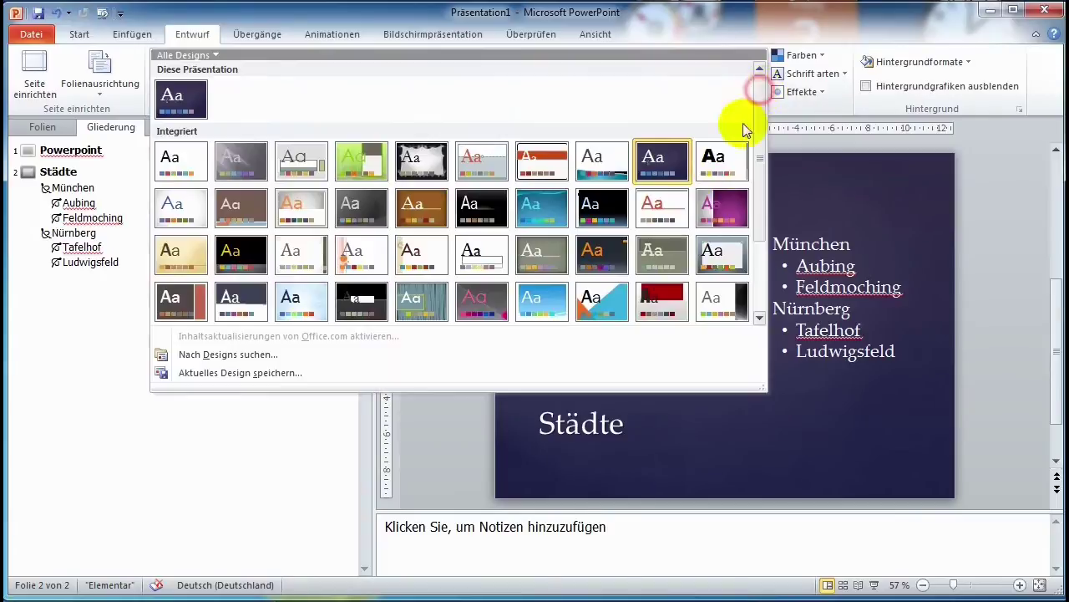
pyautogui.click(724, 208)
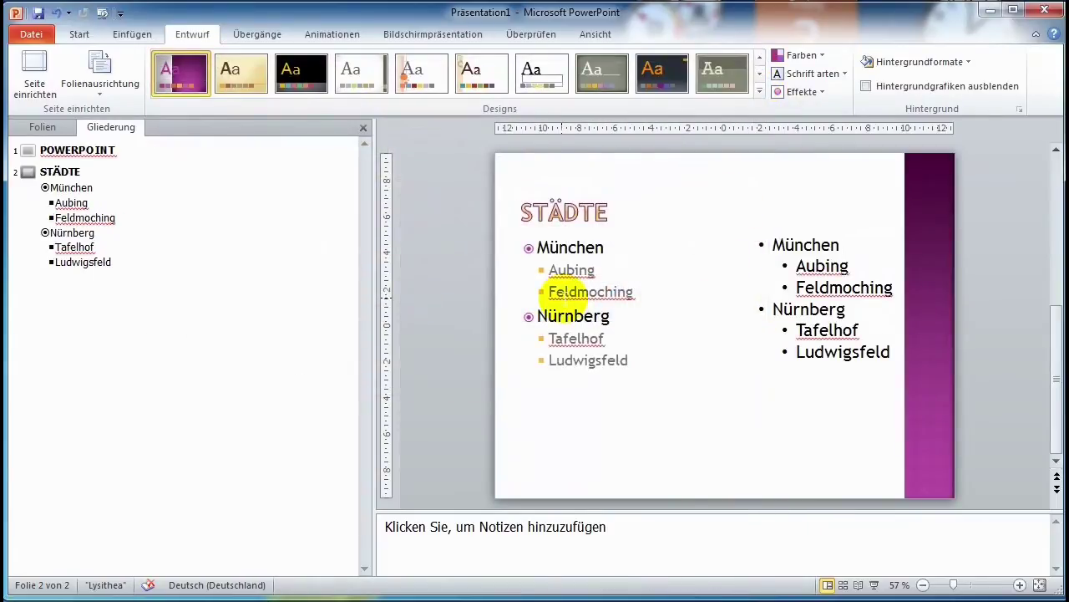
# Step: Select the duplicate city list box on the Städte slide and delete it
pyautogui.click(804, 287)
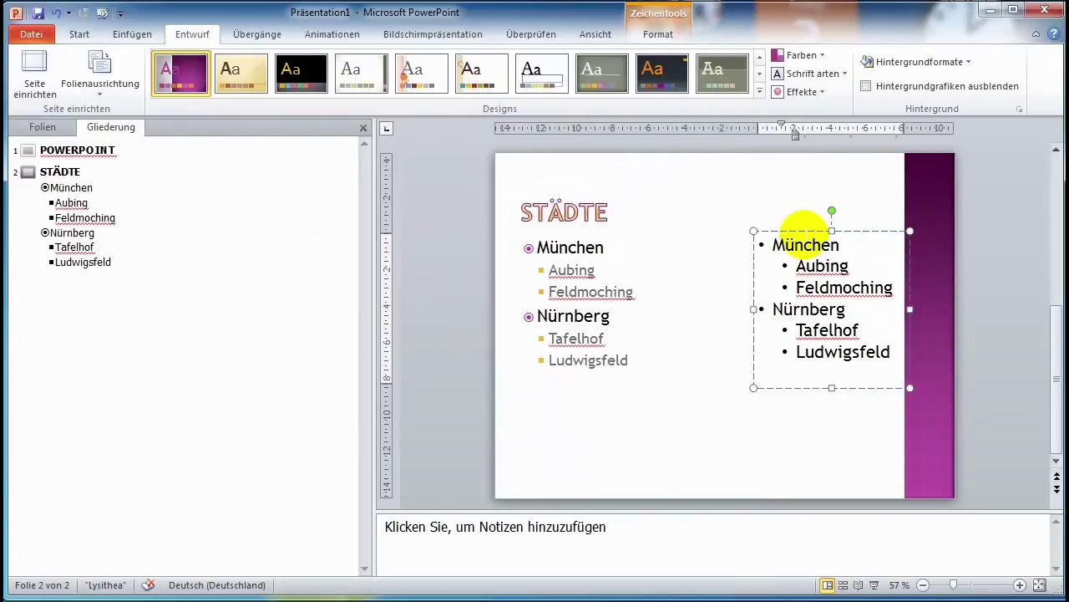
pyautogui.click(802, 231)
pyautogui.moveTo(802, 231); pyautogui.dragTo(784, 220)
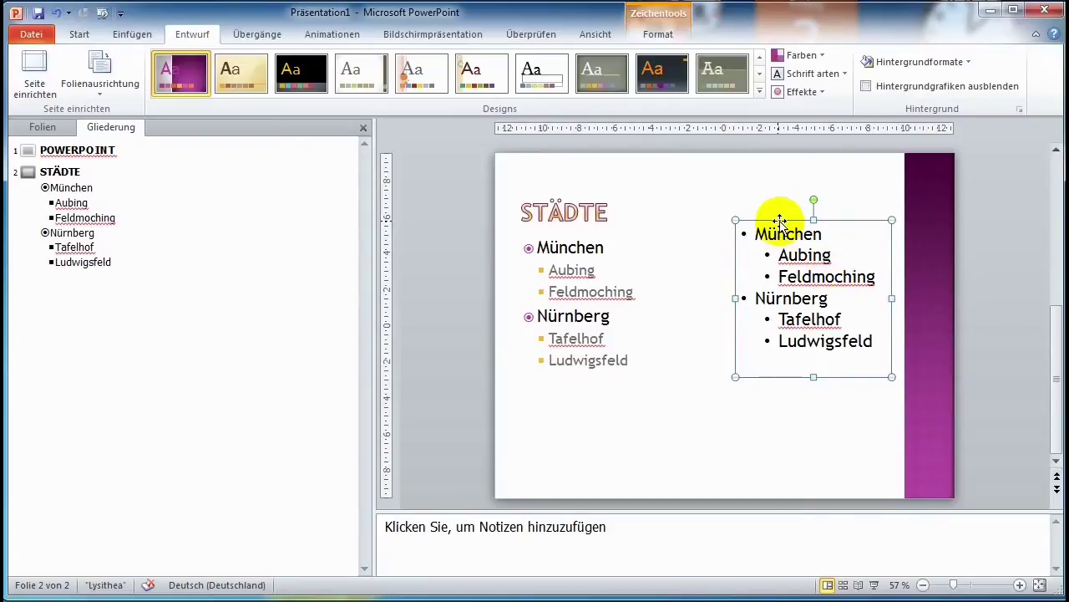
pyautogui.press('Delete')
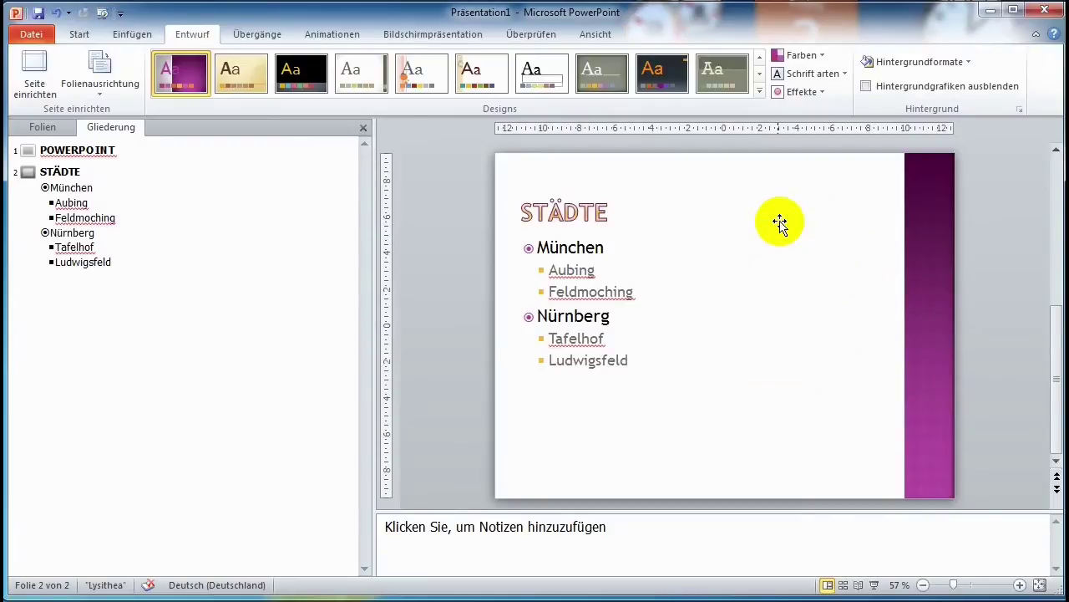
# Step: Insert slide 3 and set its layout to Titel und Inhalt
pyautogui.click(75, 35)
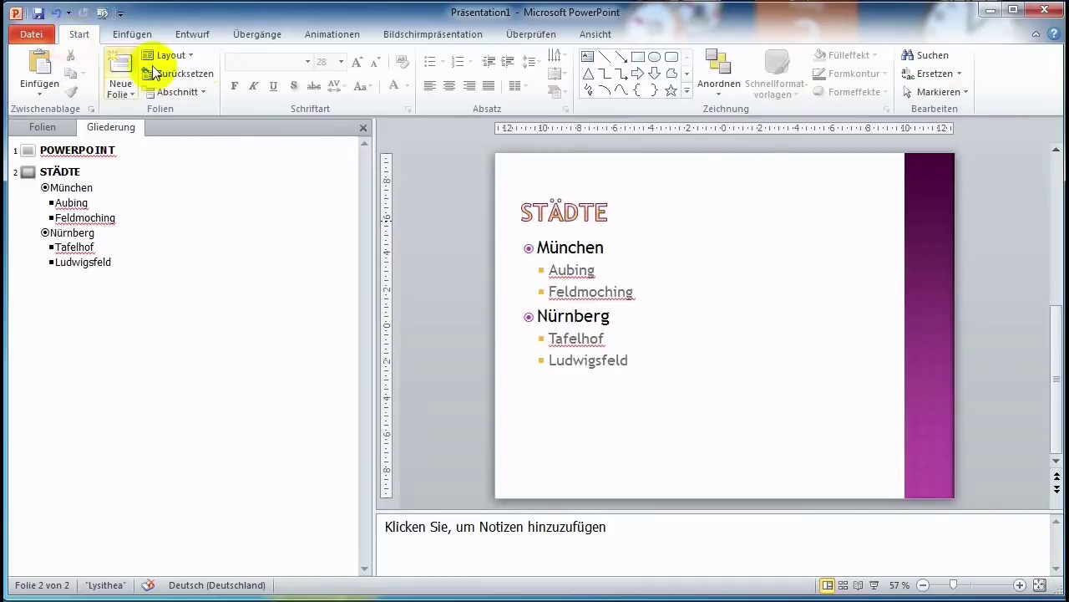
pyautogui.click(122, 66)
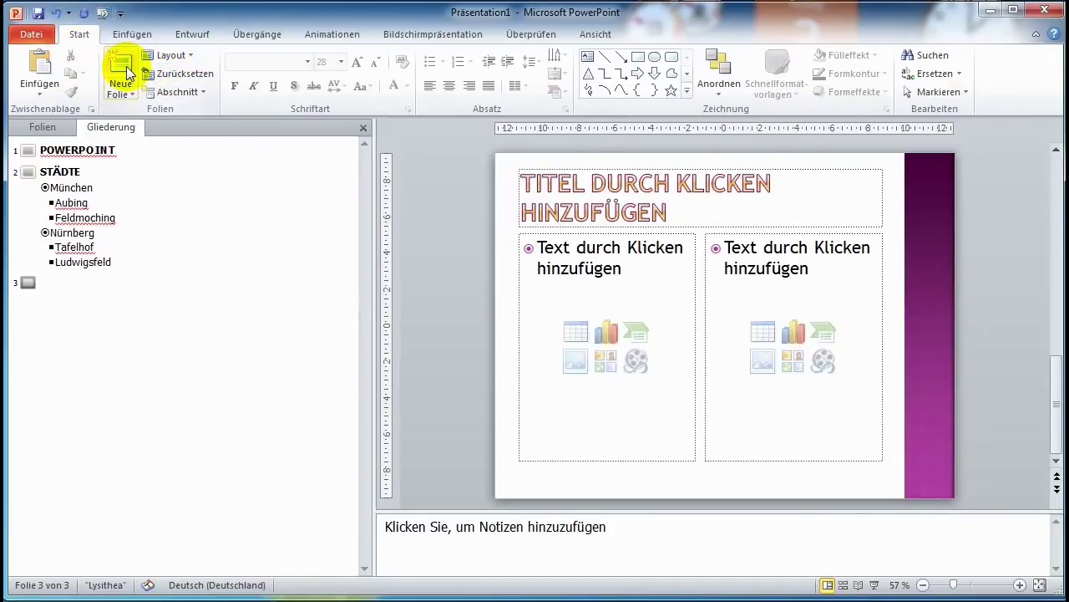
pyautogui.click(190, 54)
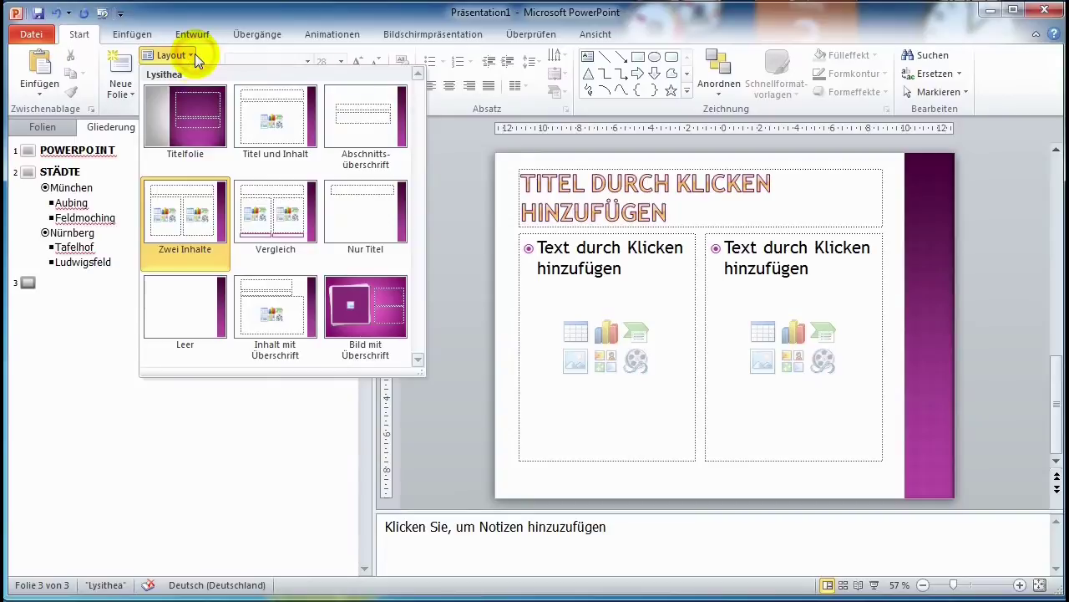
pyautogui.click(247, 133)
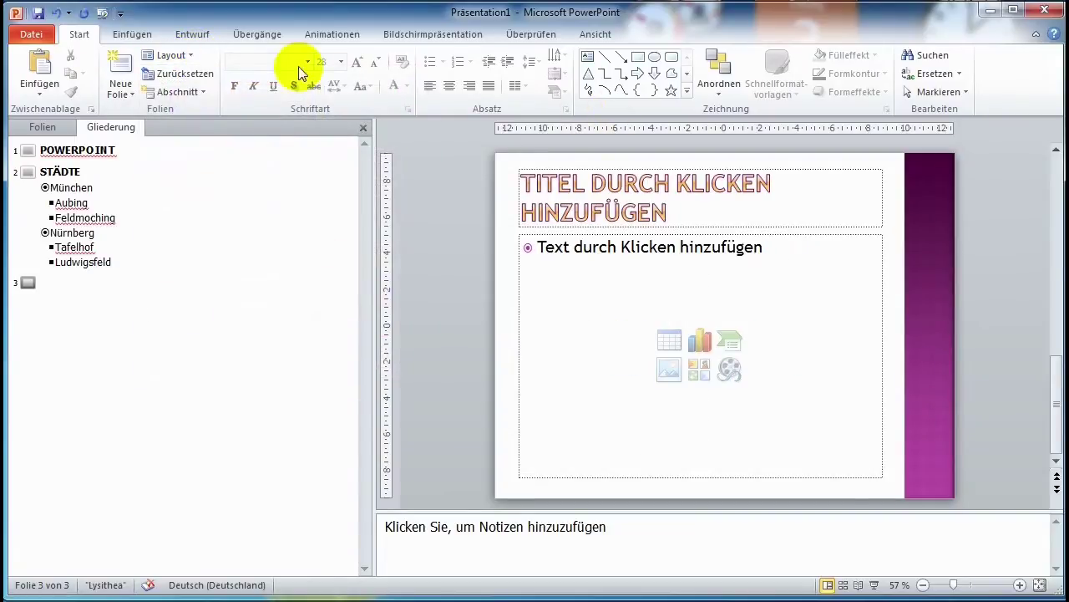
pyautogui.click(194, 38)
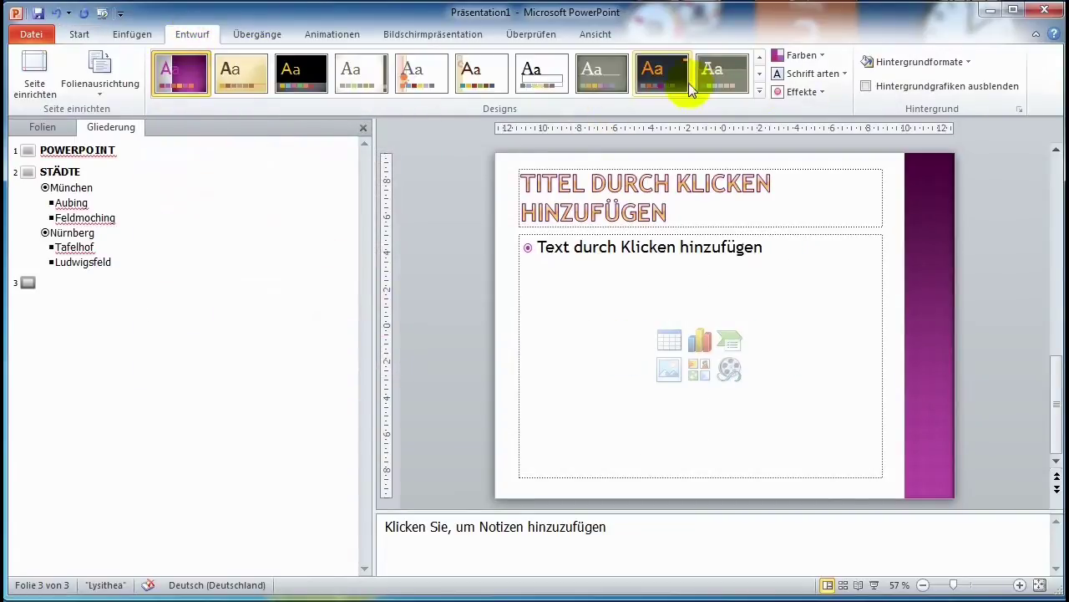
# Step: Apply the gray Apotheke design from the Designs gallery and select slide 3
pyautogui.click(760, 91)
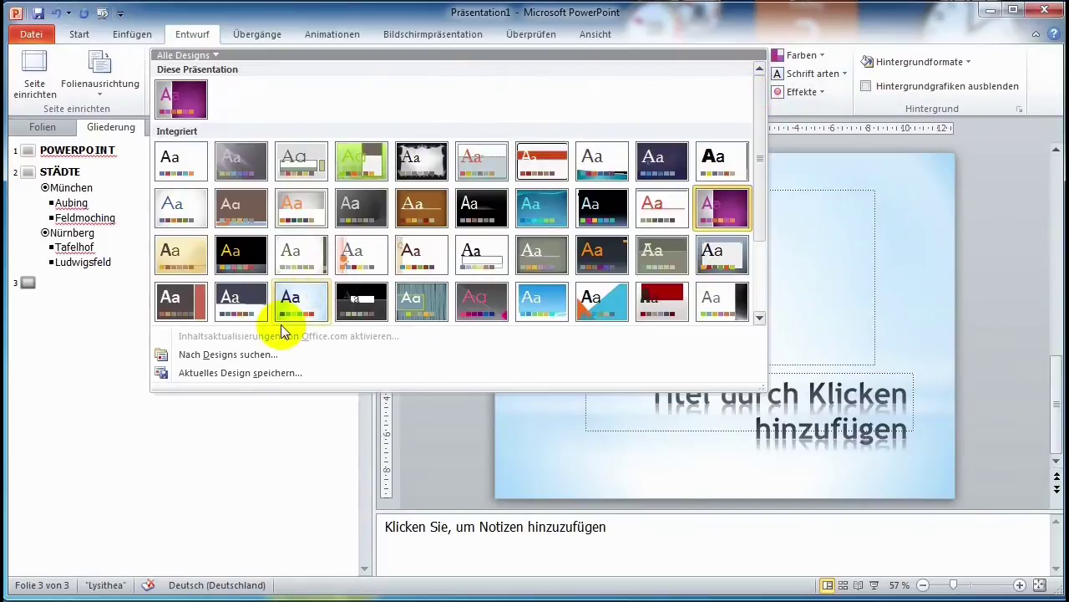
pyautogui.click(316, 161)
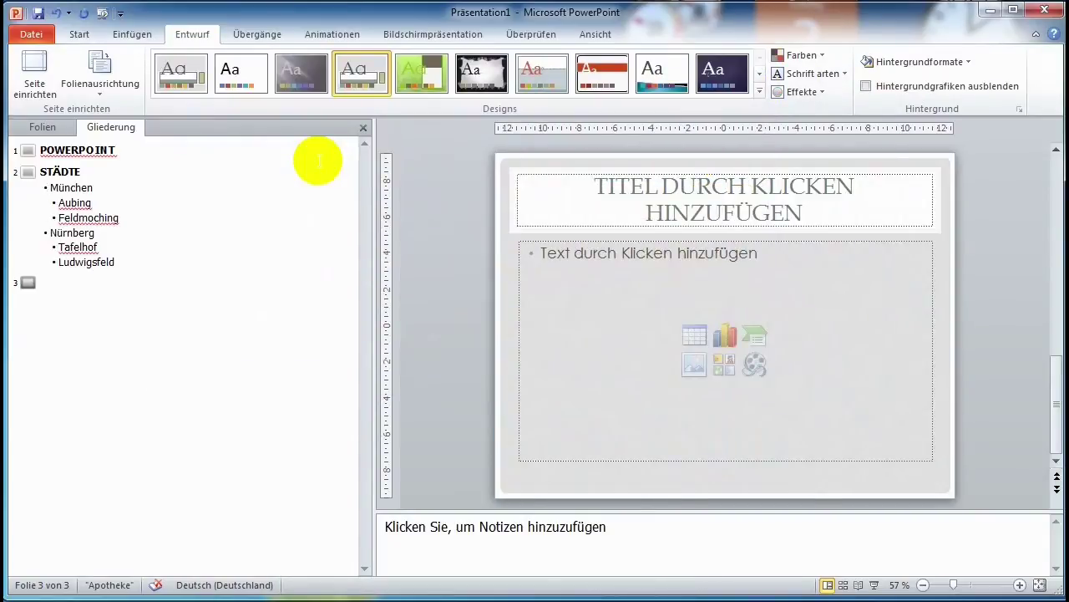
pyautogui.click(78, 285)
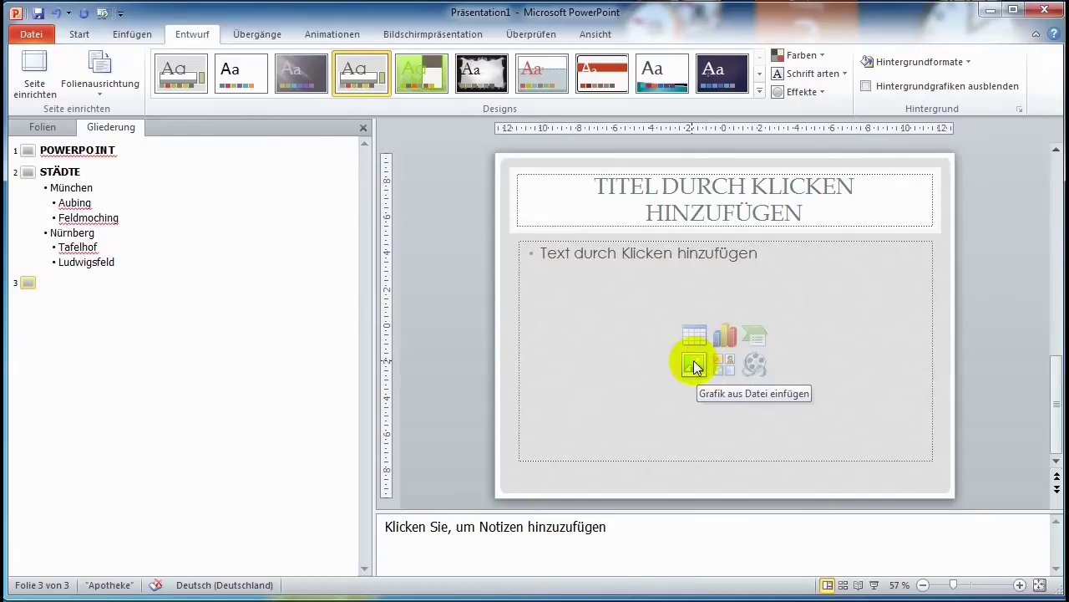
# Step: Insert the Leuchtturm picture from the Beispielbilder folder onto slide 3
pyautogui.click(693, 363)
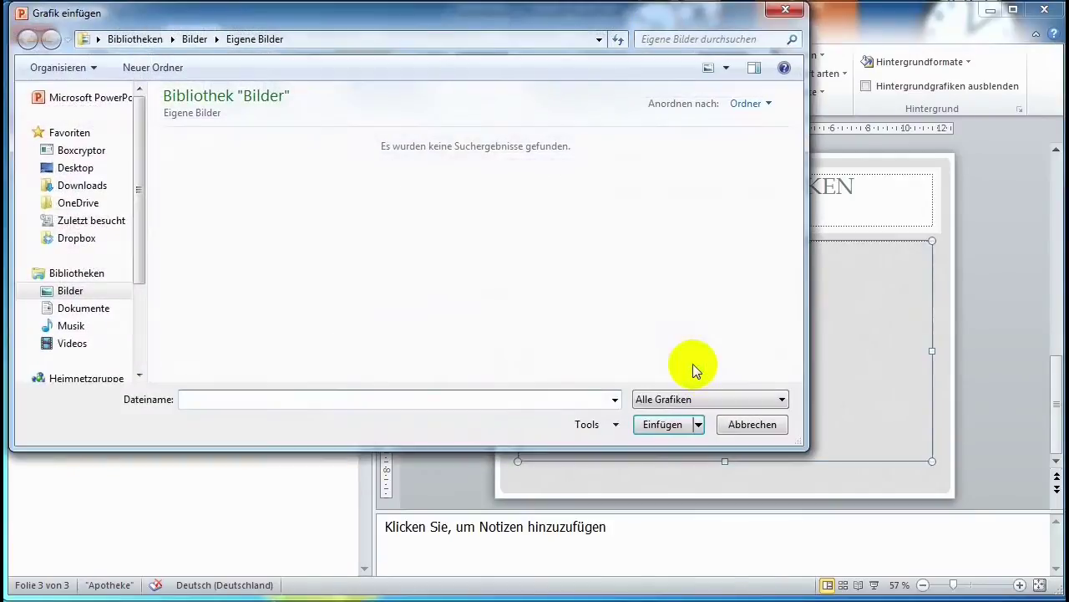
pyautogui.click(70, 291)
pyautogui.doubleClick(199, 177)
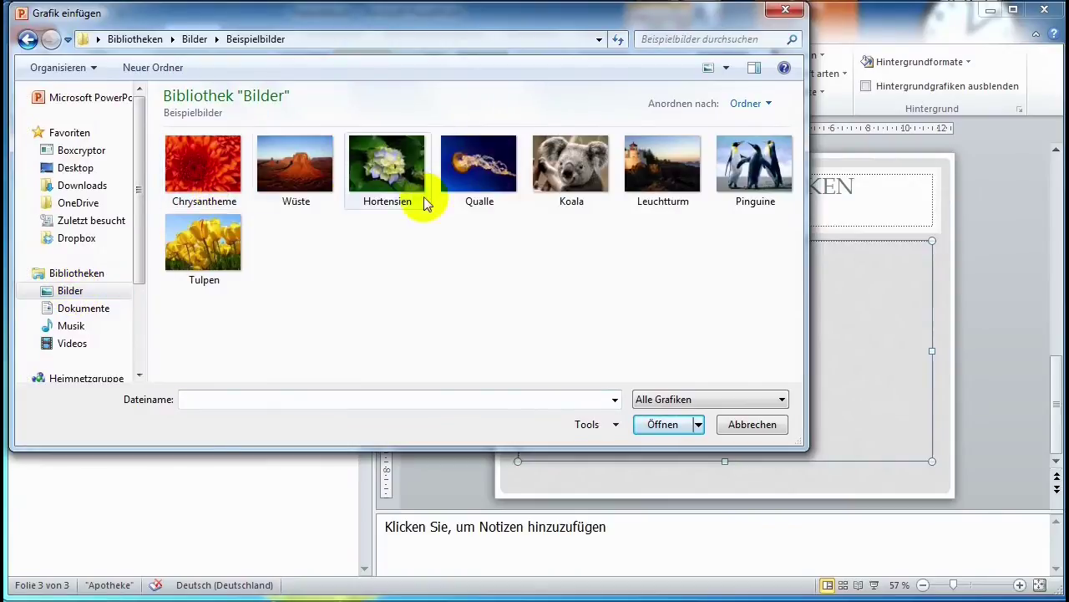
pyautogui.click(655, 157)
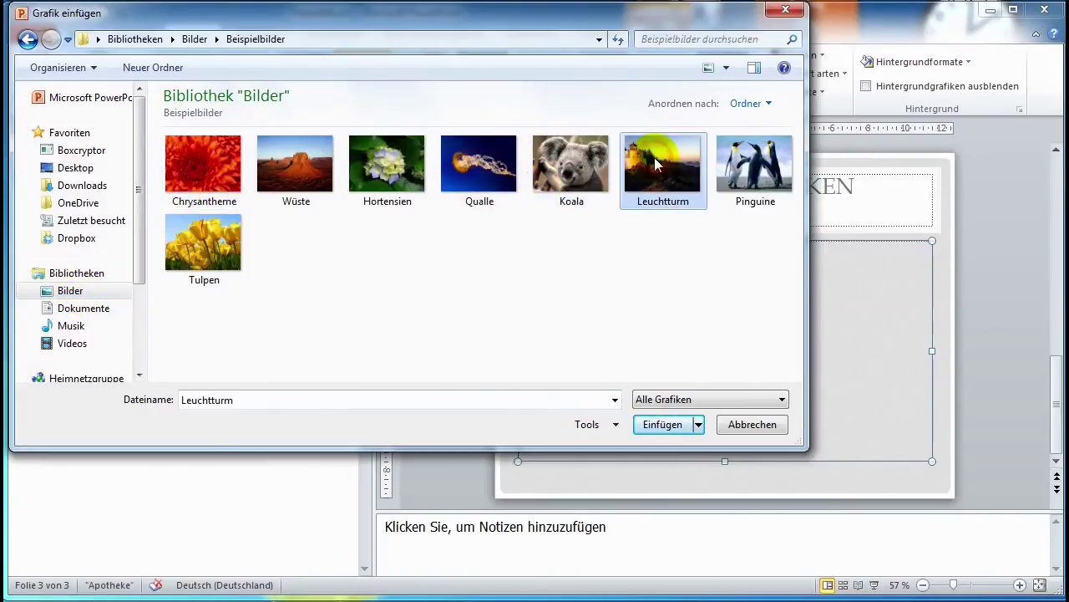
pyautogui.click(657, 425)
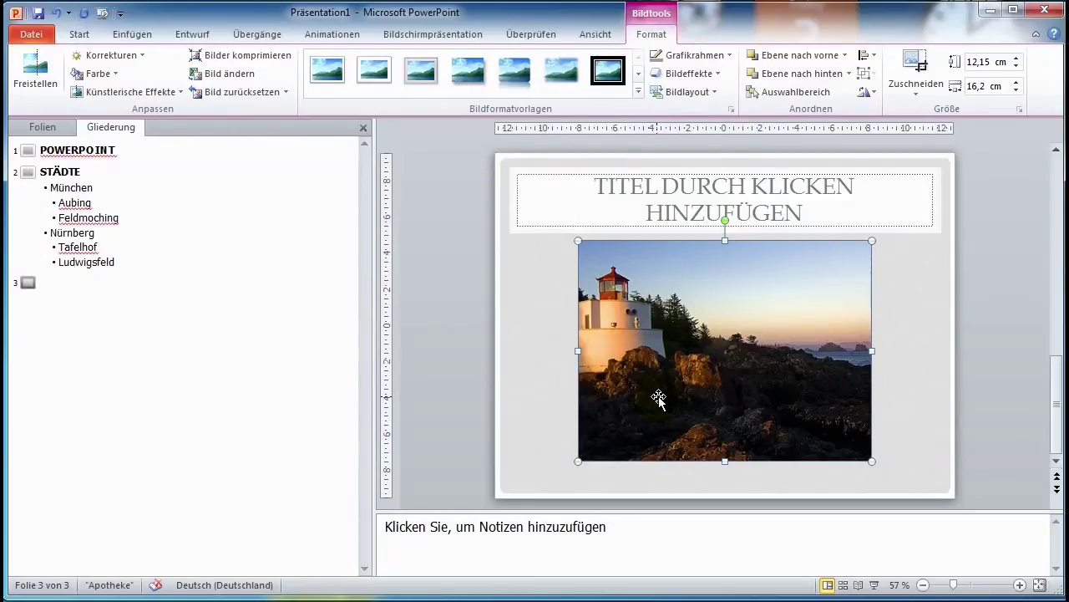
# Step: Insert the Leuchtturm sample picture again from the Insert commands, filling the slide at 19.05 × 25.4 cm
pyautogui.click(131, 34)
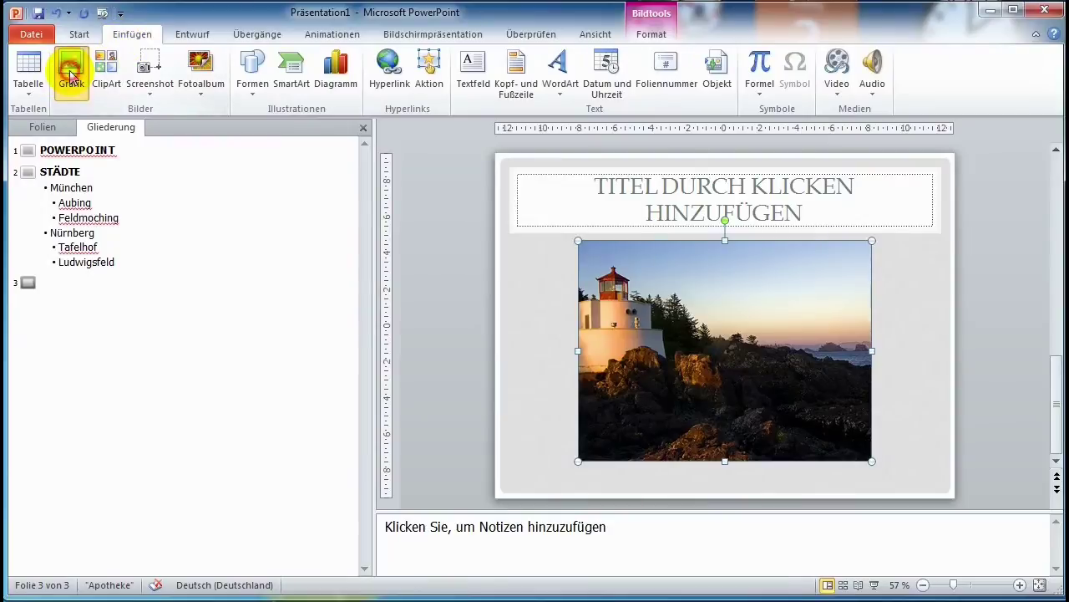
pyautogui.click(70, 75)
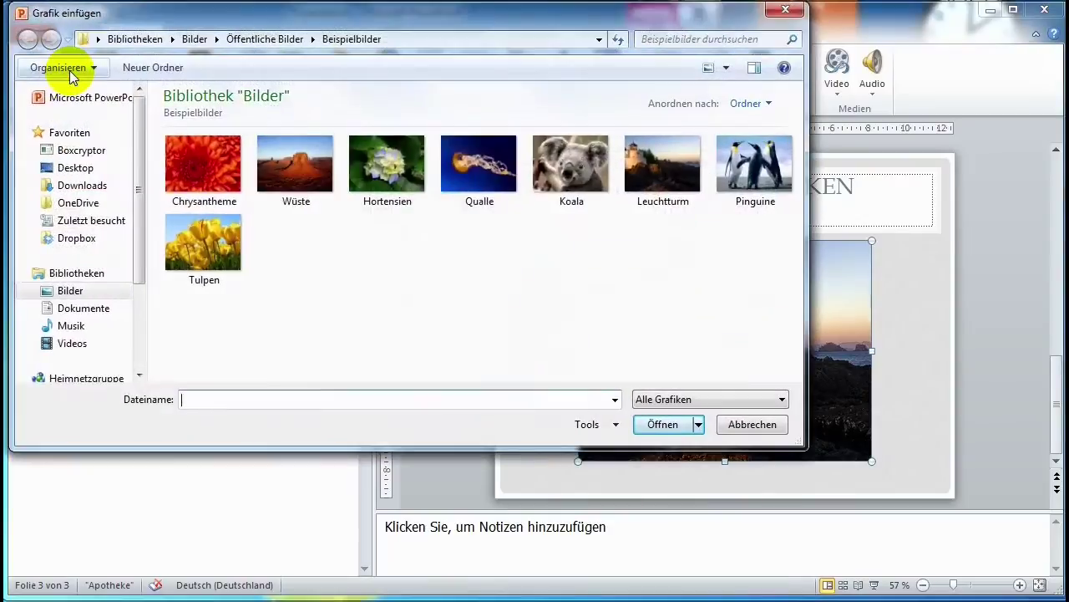
pyautogui.click(666, 180)
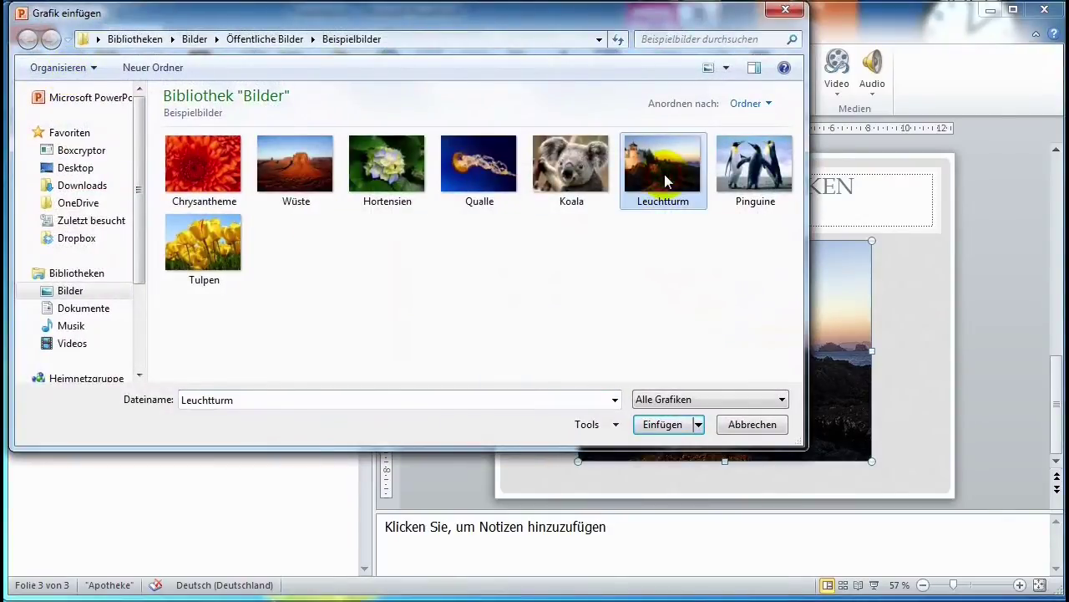
pyautogui.click(662, 427)
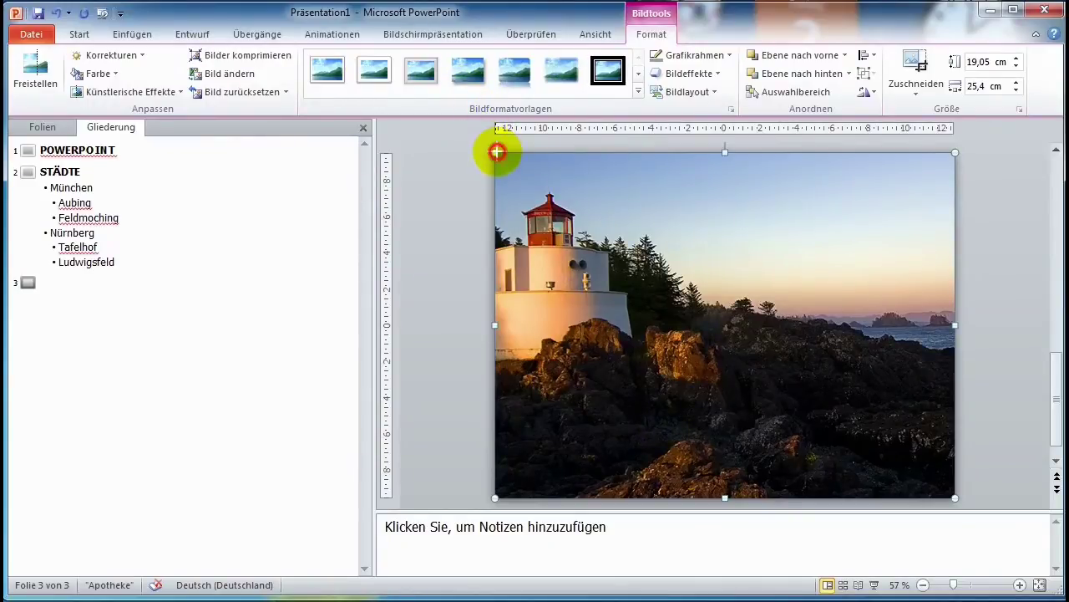
# Step: Shrink the lighthouse photo below slide 3's title and undo back to the plain Larissa design
pyautogui.moveTo(496, 152); pyautogui.dragTo(612, 240)
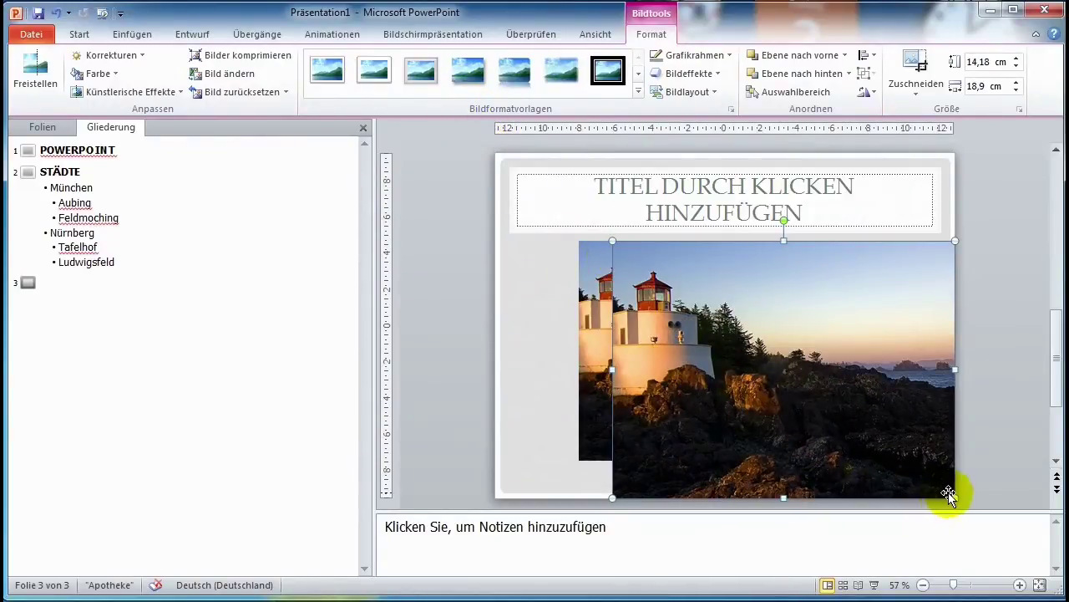
pyautogui.moveTo(955, 498); pyautogui.dragTo(919, 470)
pyautogui.moveTo(852, 376); pyautogui.dragTo(785, 367)
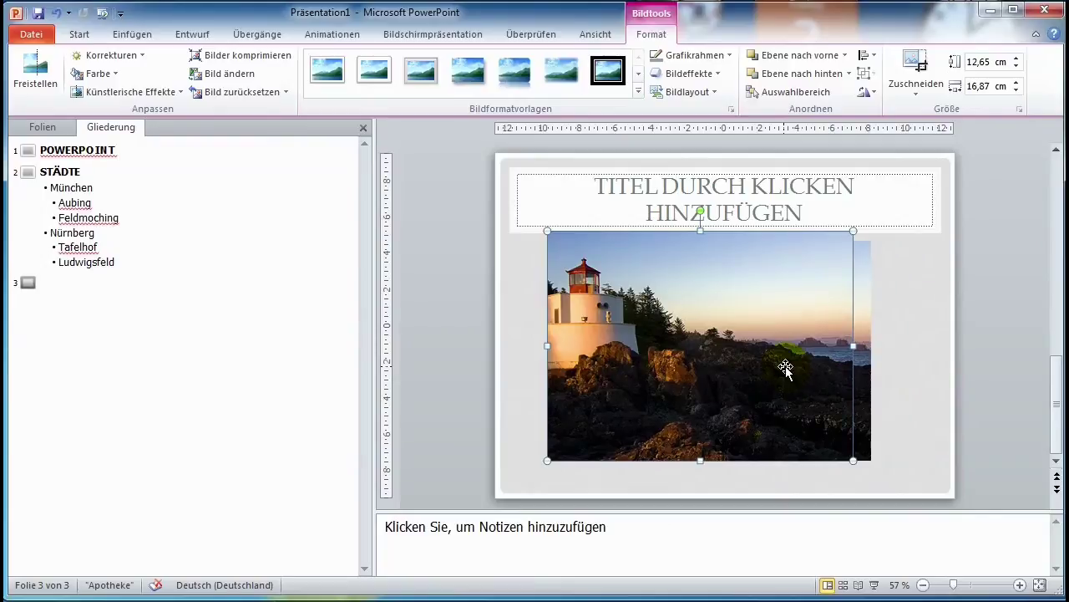
pyautogui.press('Escape')
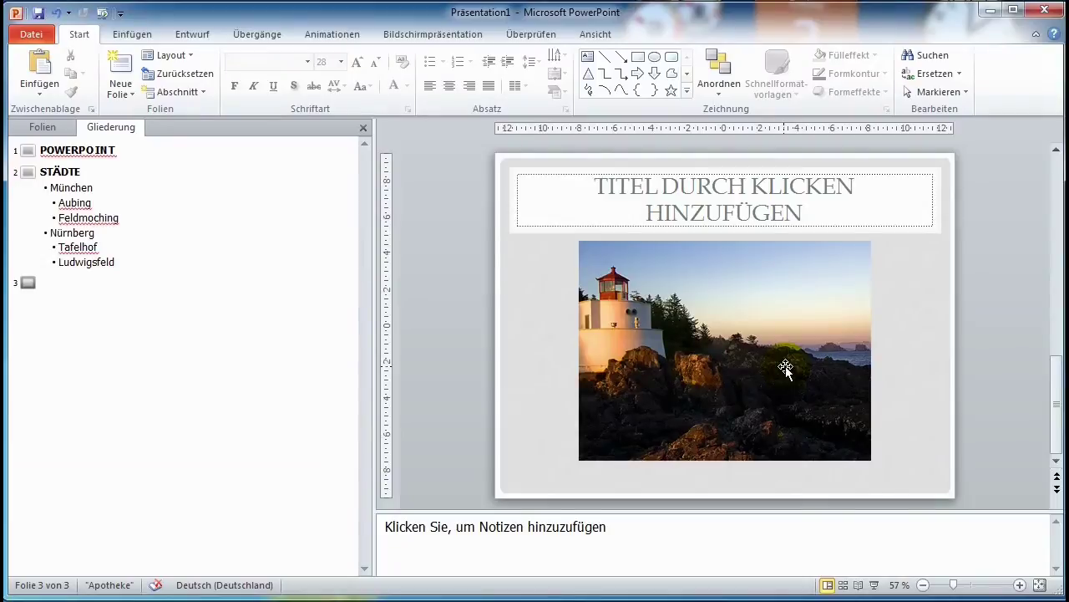
pyautogui.hotkey('ctrl', 'z')
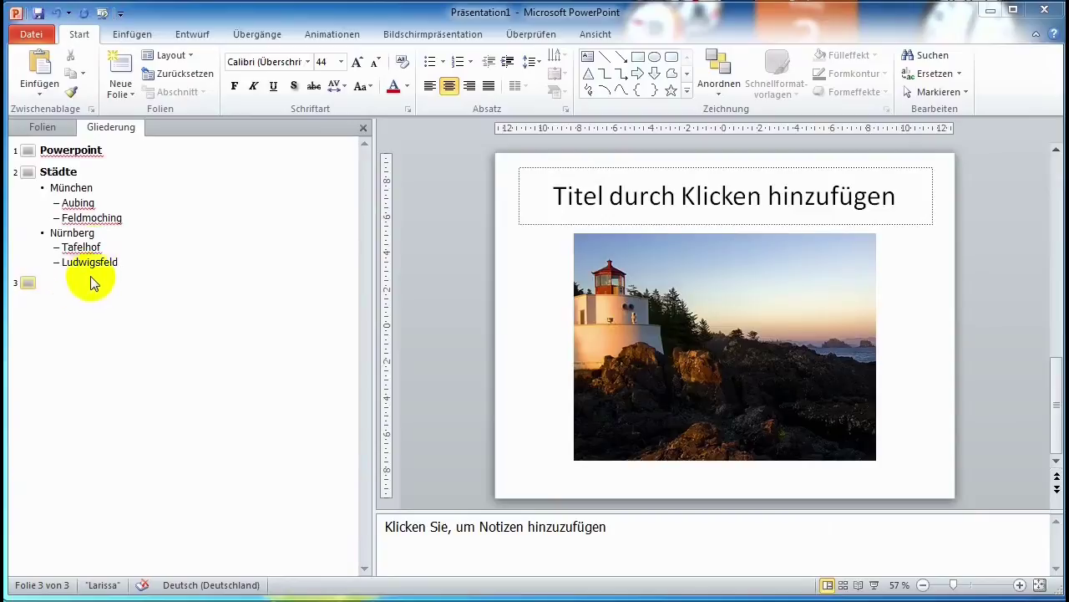
# Step: Give slide 3 the title 'Leuchtturm' and add an empty slide 4 from the outline
pyautogui.click(32, 152)
pyautogui.click(28, 176)
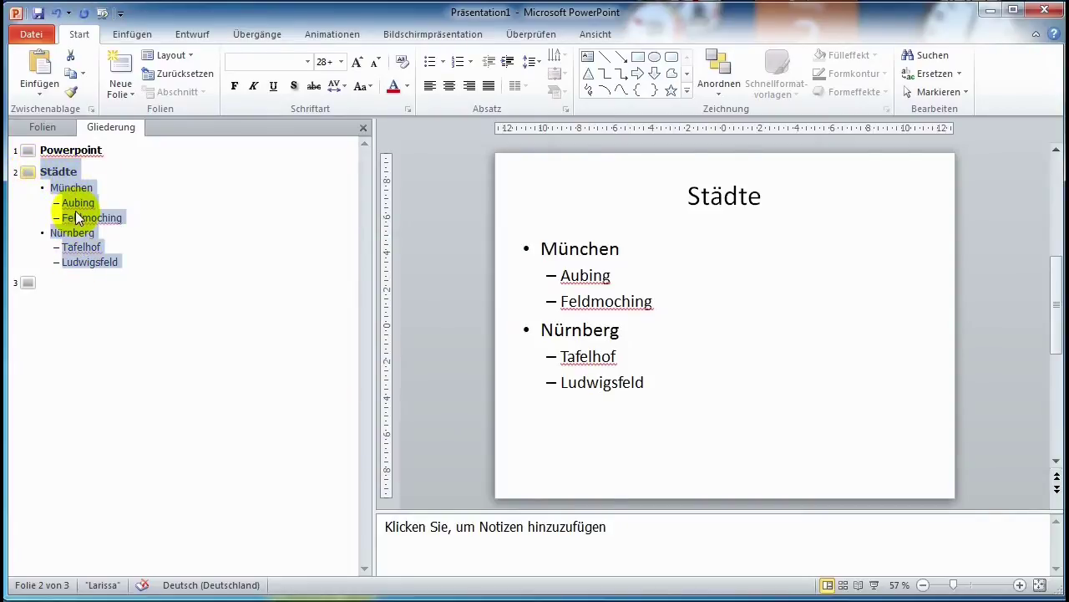
pyautogui.click(26, 281)
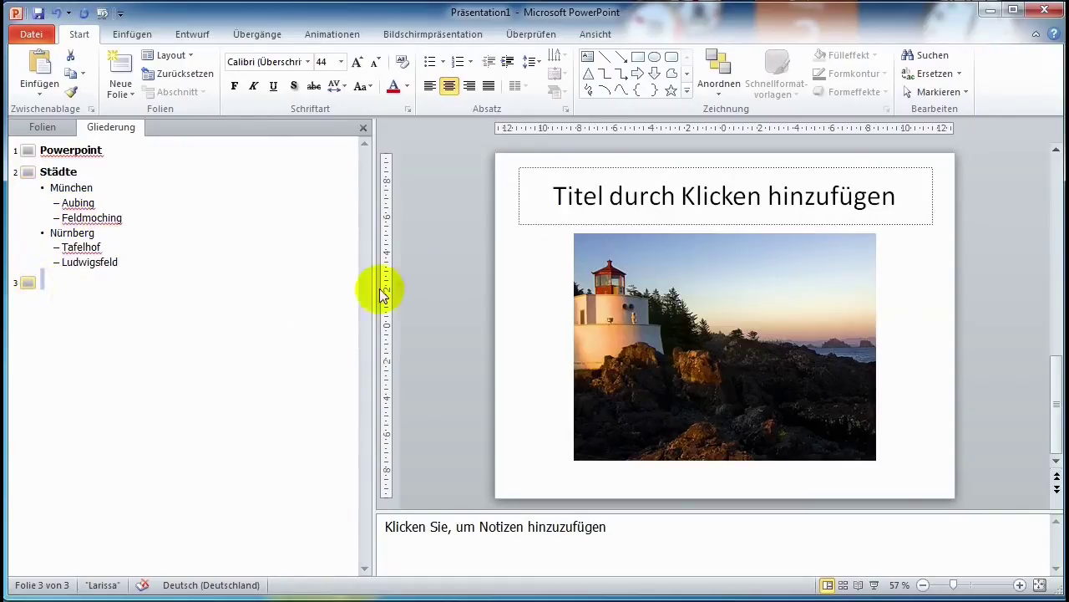
pyautogui.click(705, 189)
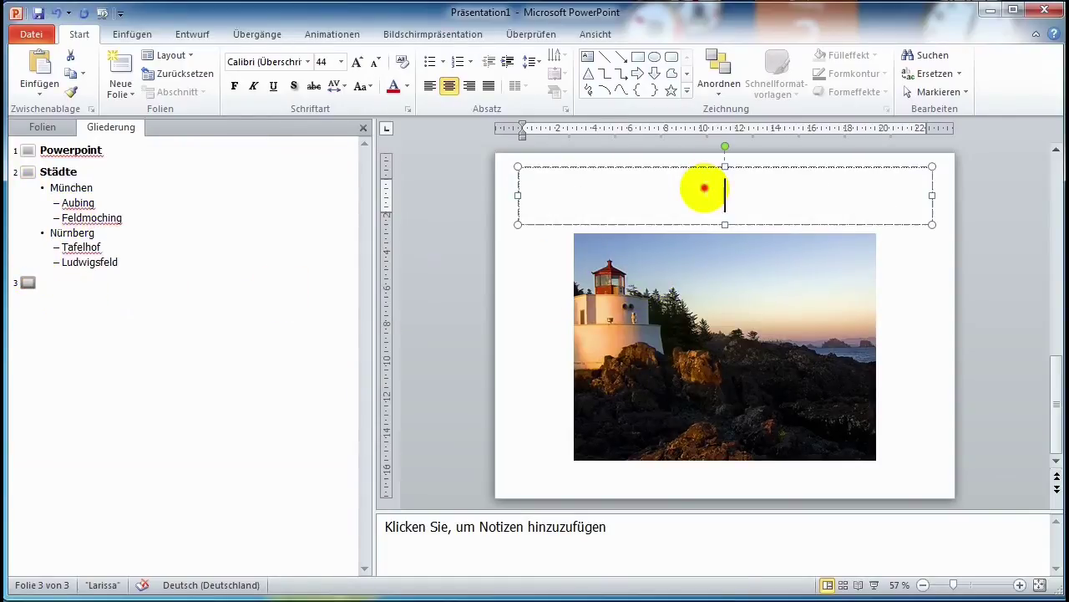
pyautogui.write('Leuchtturm')
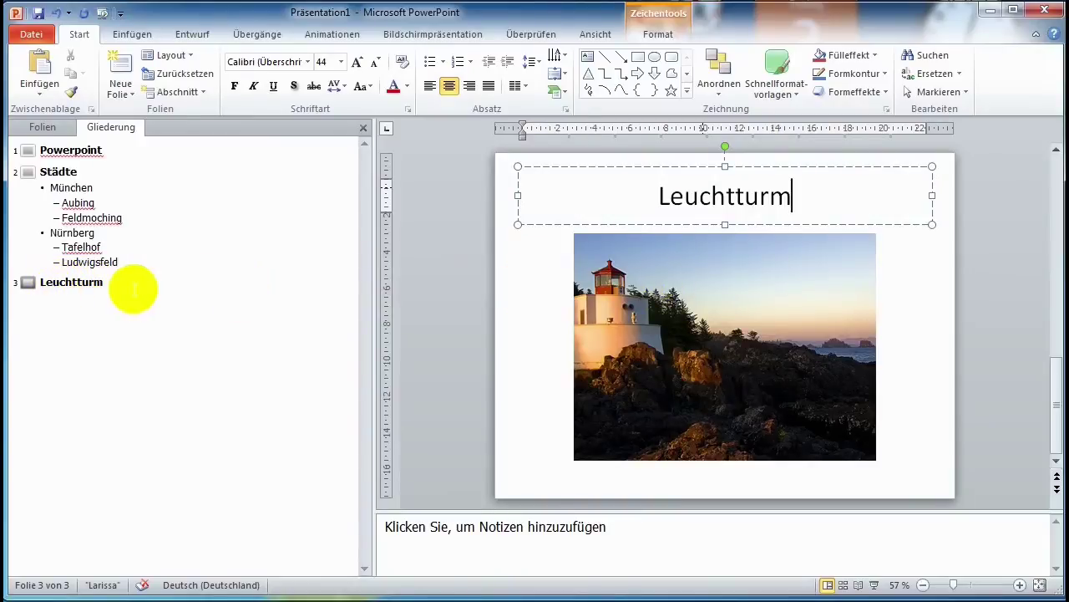
pyautogui.click(129, 287)
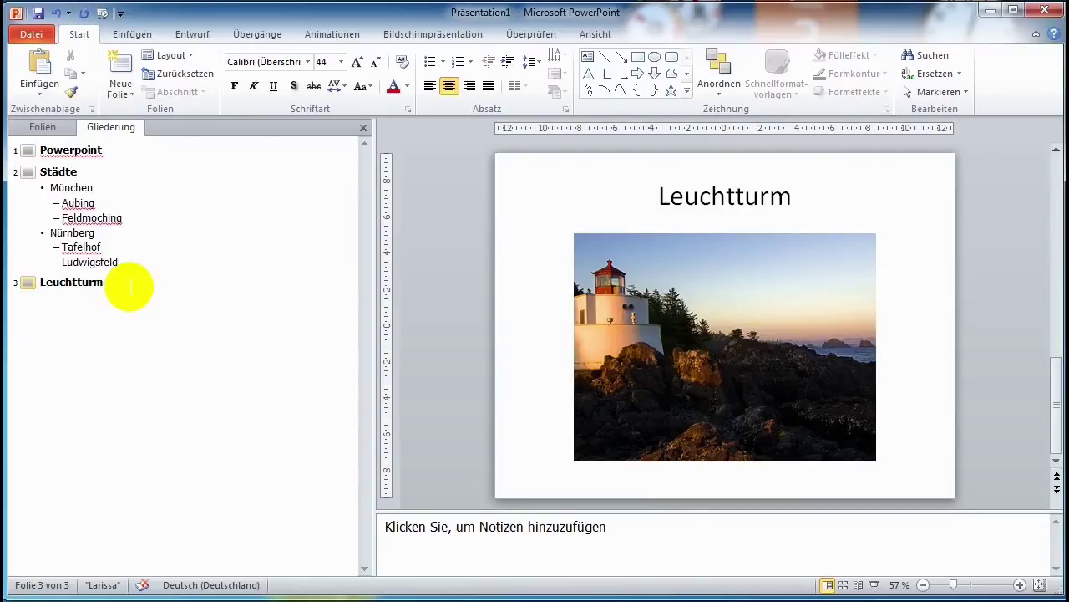
pyautogui.press('Return')
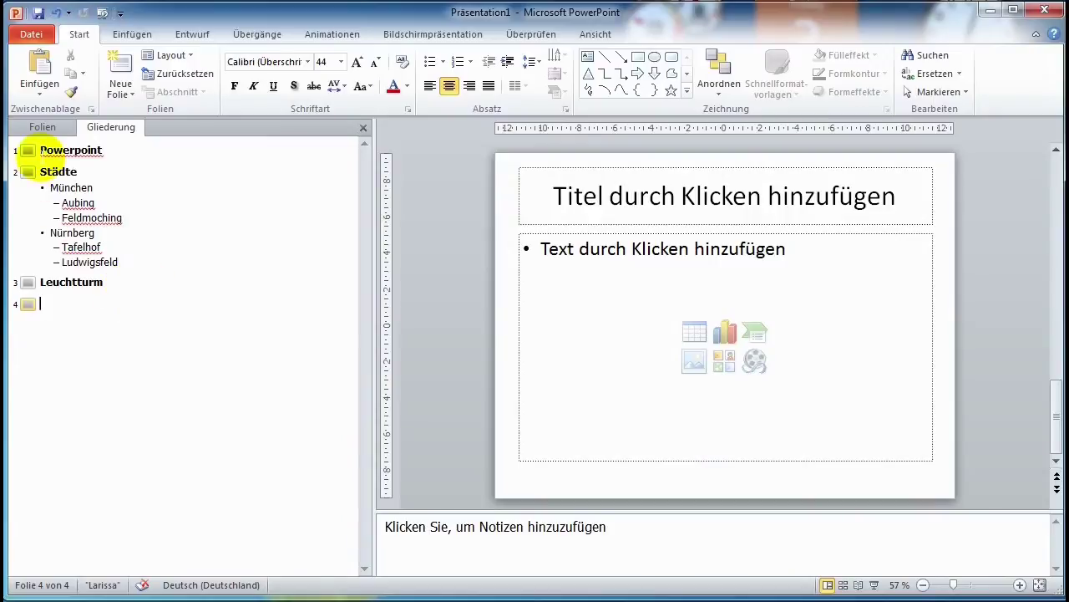
# Step: Title slide 4 'Städte' in the outline and paste the city and district bullets beneath it
pyautogui.click(42, 127)
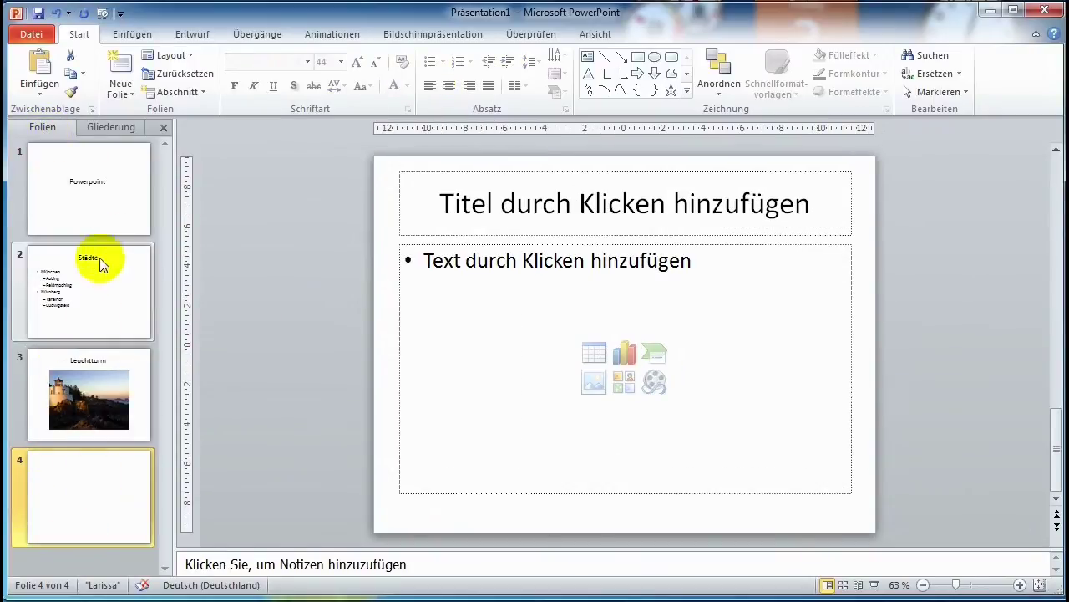
pyautogui.click(106, 128)
pyautogui.click(69, 306)
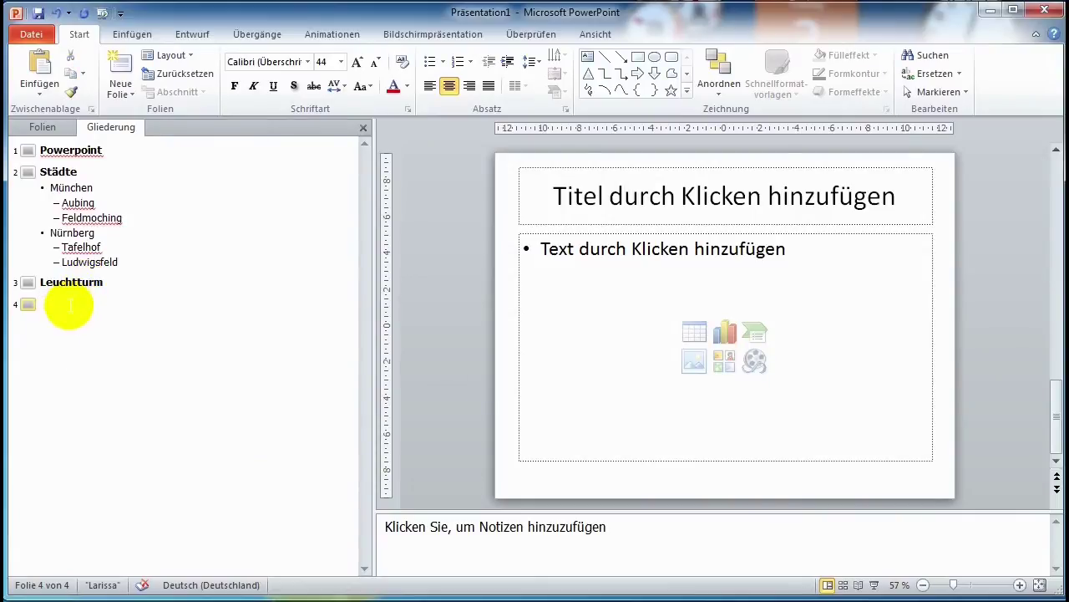
pyautogui.write('Städte')
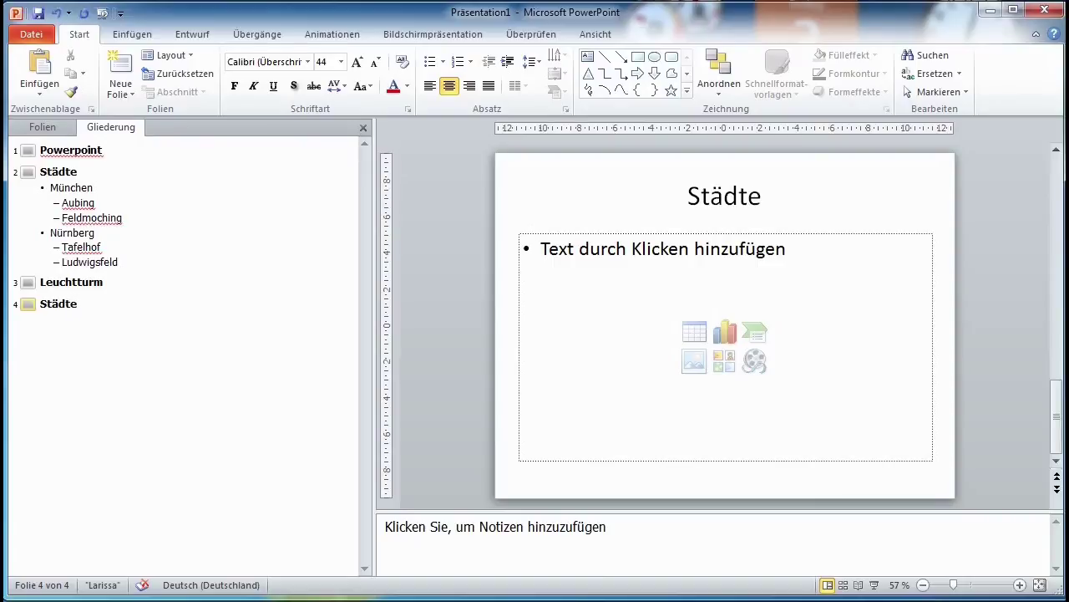
pyautogui.press('Return')
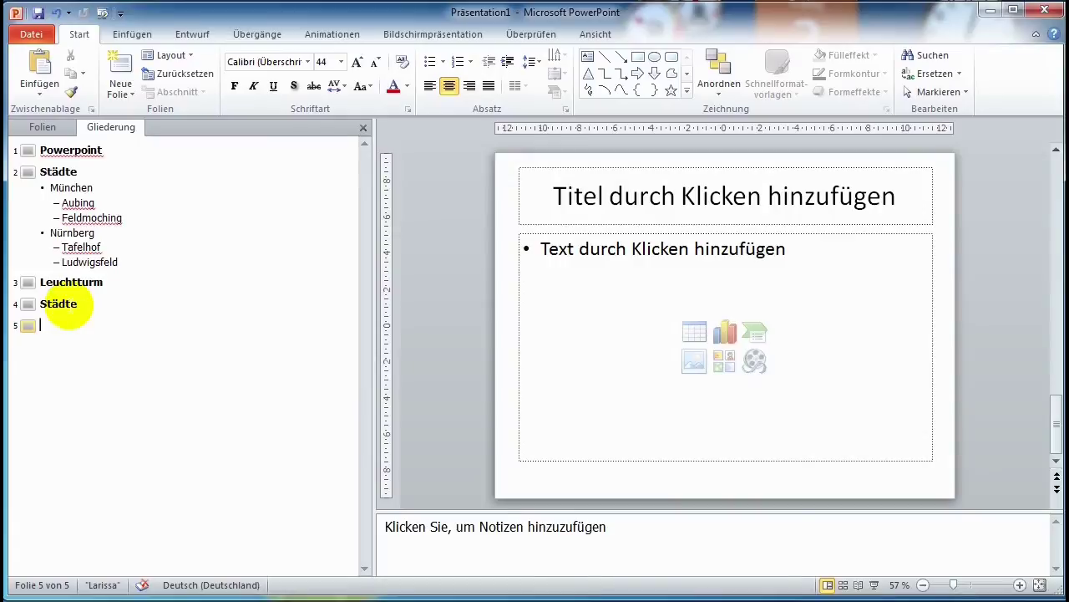
pyautogui.press('Tab')
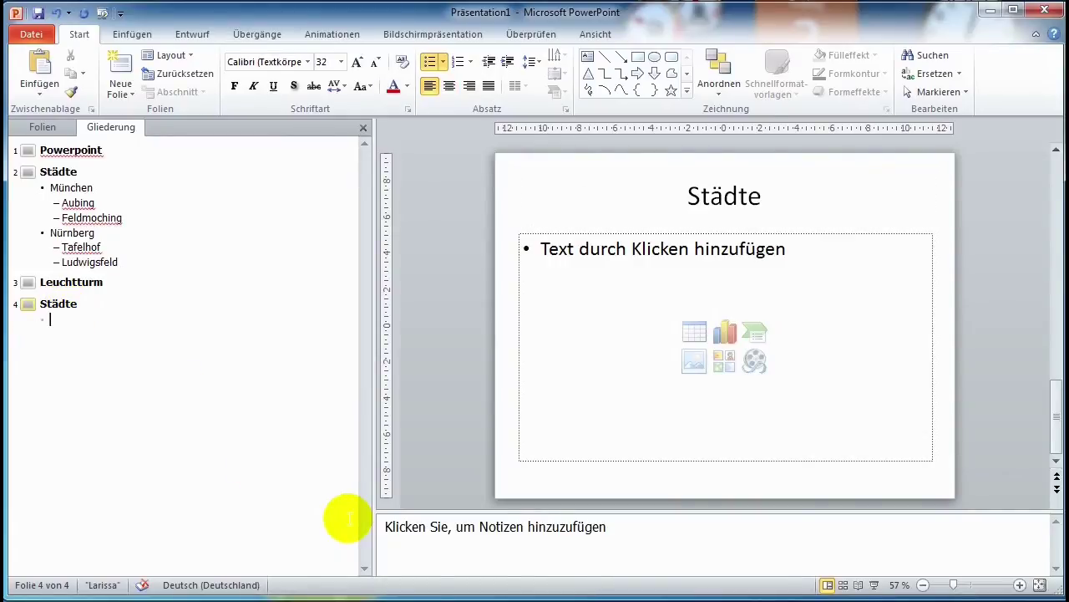
pyautogui.write('München Aubing Feldmoching Nürnberg Tafelhof Ludwigsfeld')
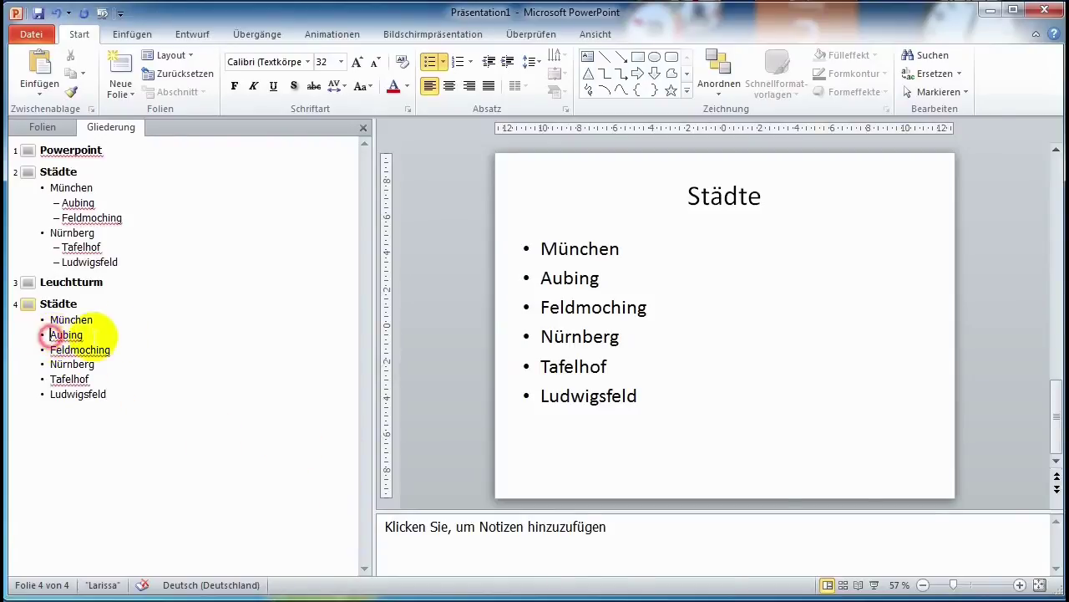
# Step: Nest Aubing and Feldmoching under München, Tafelhof and Ludwigsfeld under Nürnberg, then add empty slide 5
pyautogui.press('Tab')
pyautogui.press('Down')
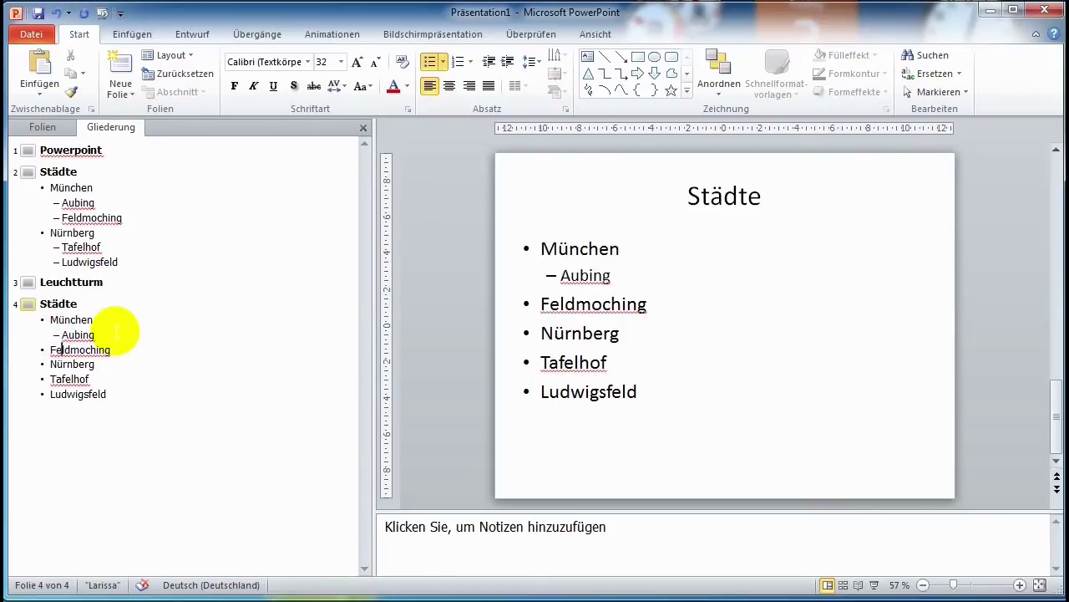
pyautogui.press('Tab')
pyautogui.press('Down')
pyautogui.press('Tab')
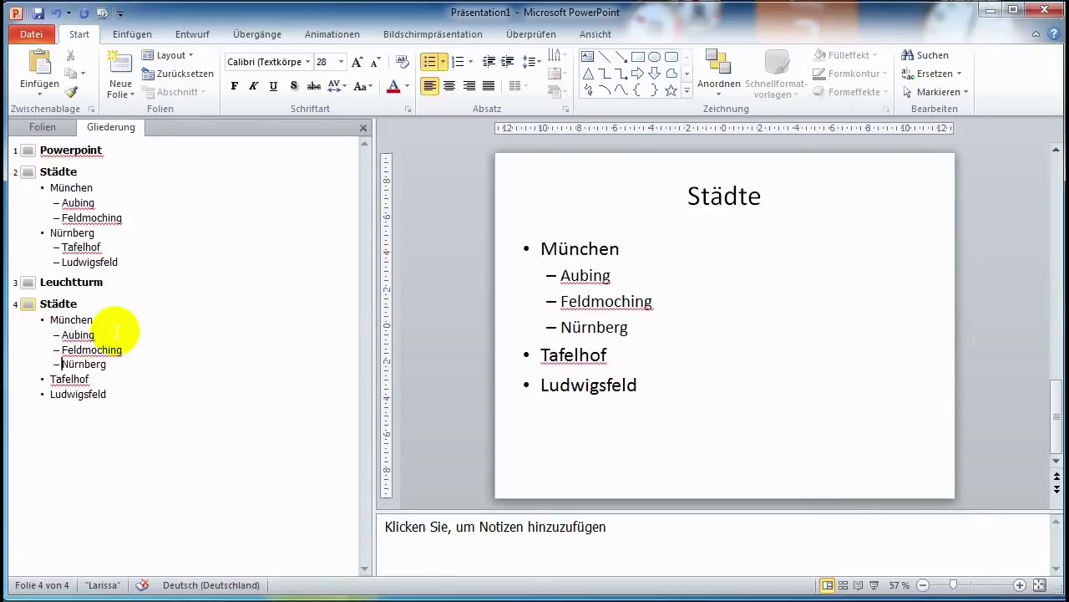
pyautogui.hotkey('shift', 'Tab')
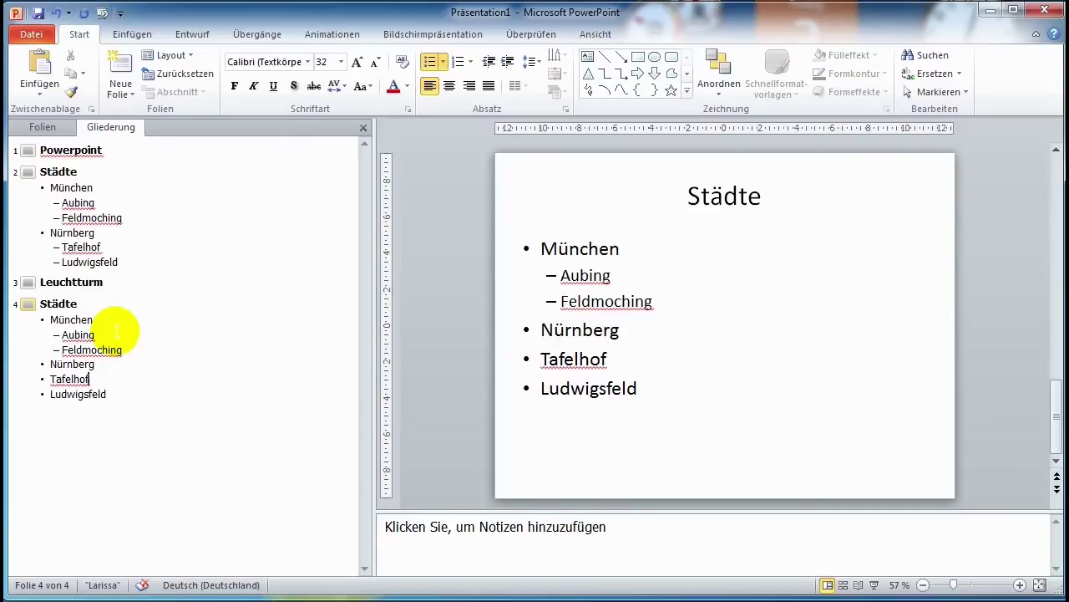
pyautogui.press('Tab')
pyautogui.press('Down')
pyautogui.press('Tab')
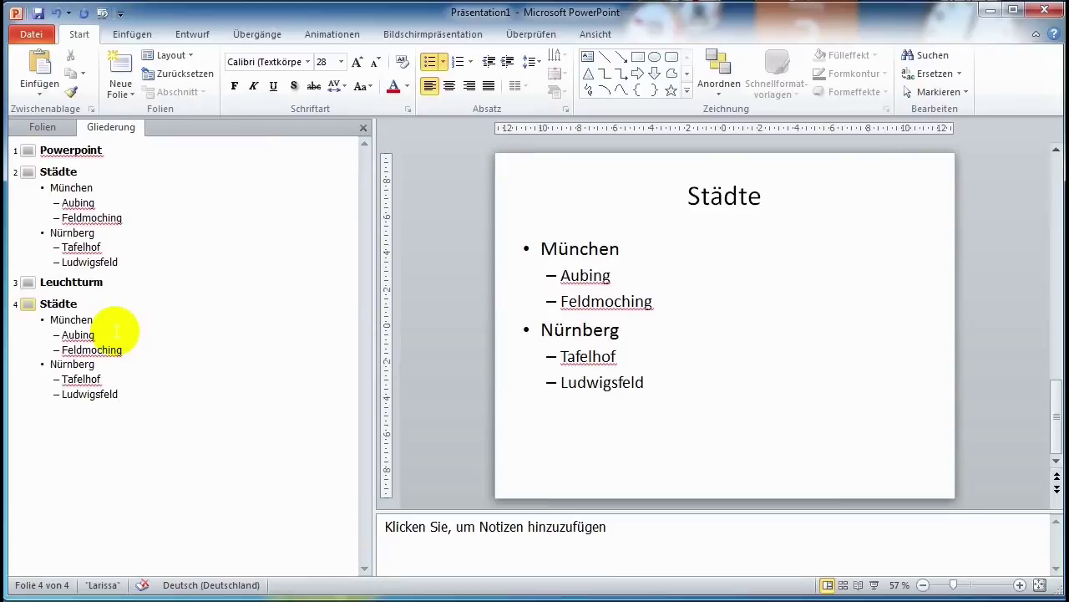
pyautogui.press('Return')
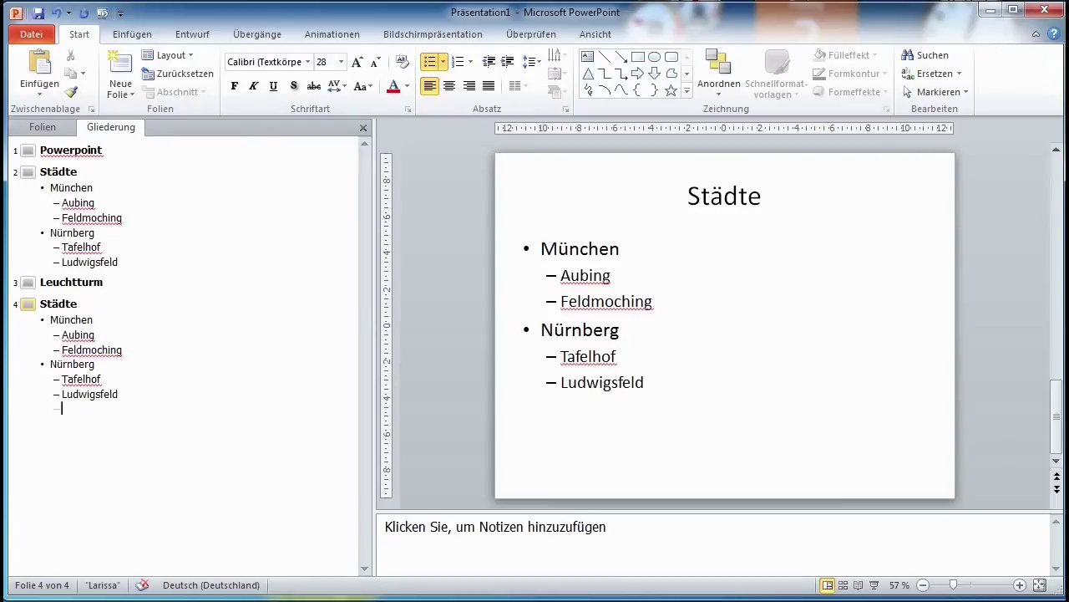
pyautogui.hotkey('shift', 'Tab')
pyautogui.hotkey('shift', 'Tab')
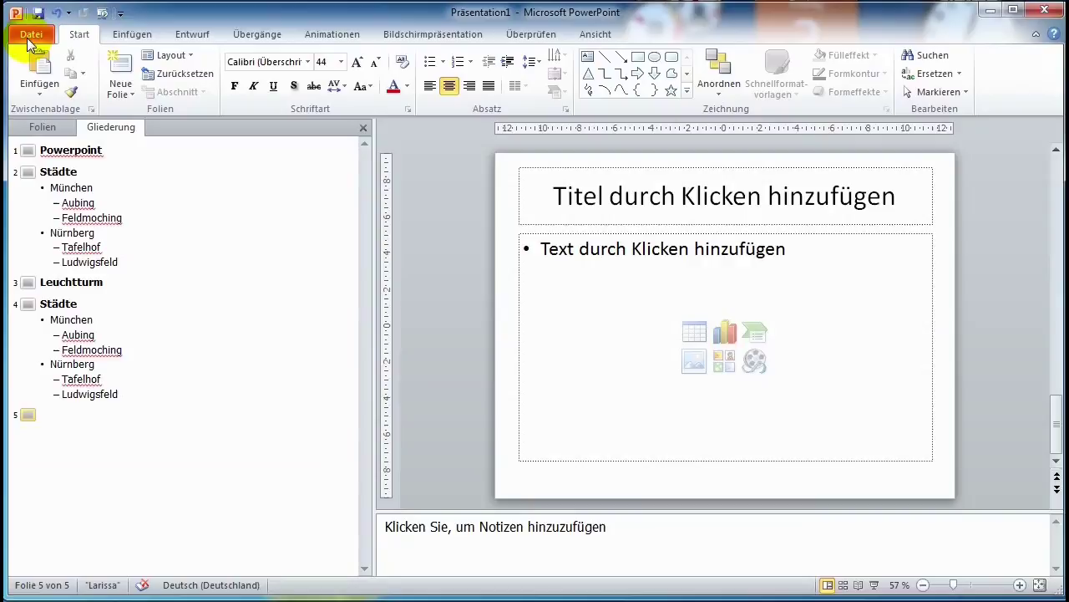
# Step: Preview the print layout as Gliederung instead of Ganzseitige Folien, then return to normal editing
pyautogui.click(32, 35)
pyautogui.click(49, 260)
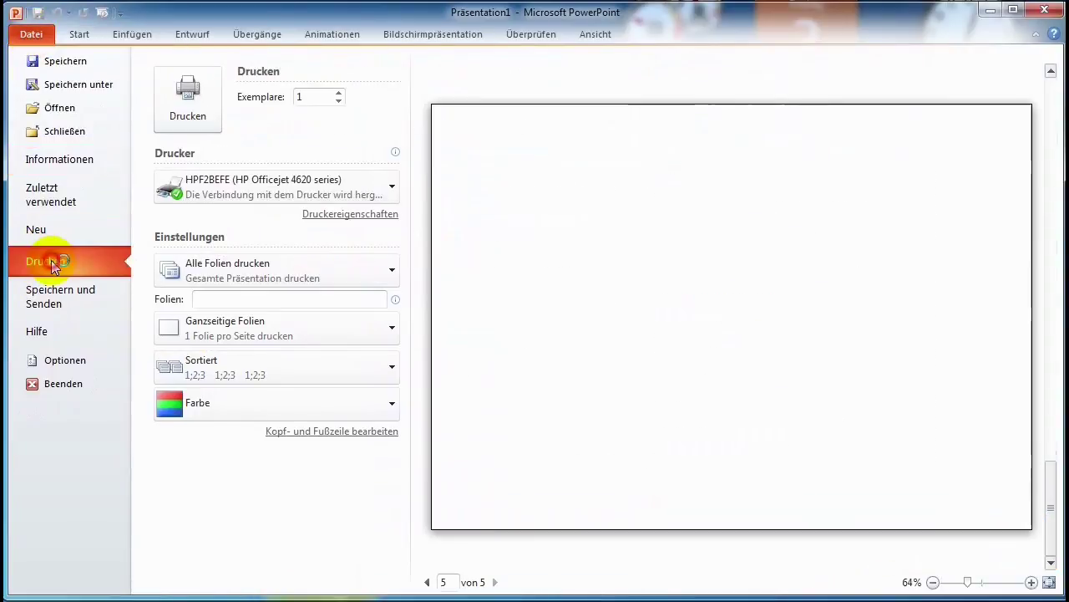
pyautogui.click(287, 330)
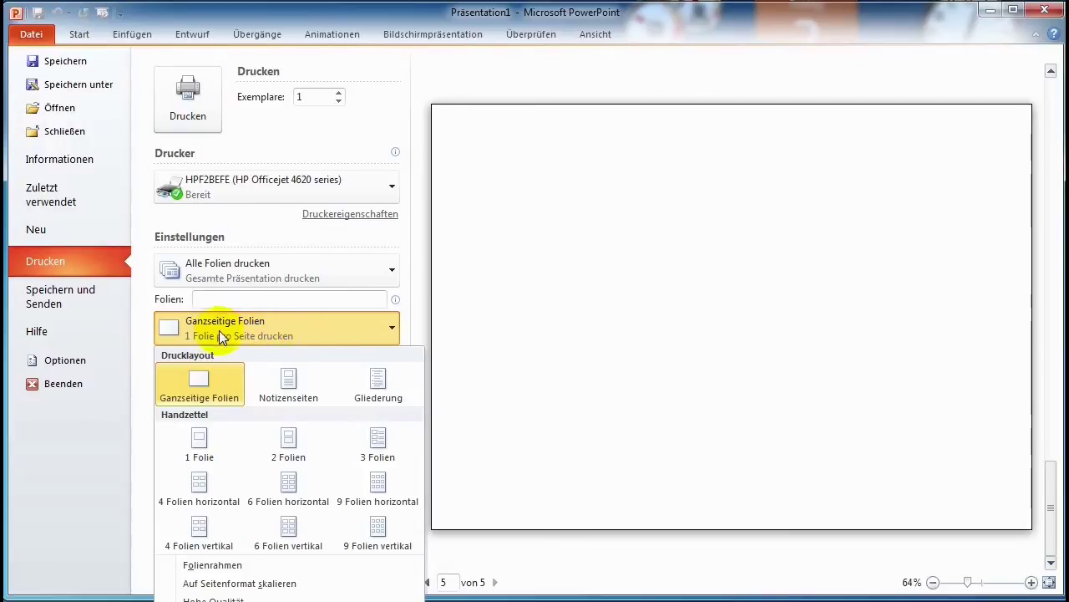
pyautogui.click(386, 381)
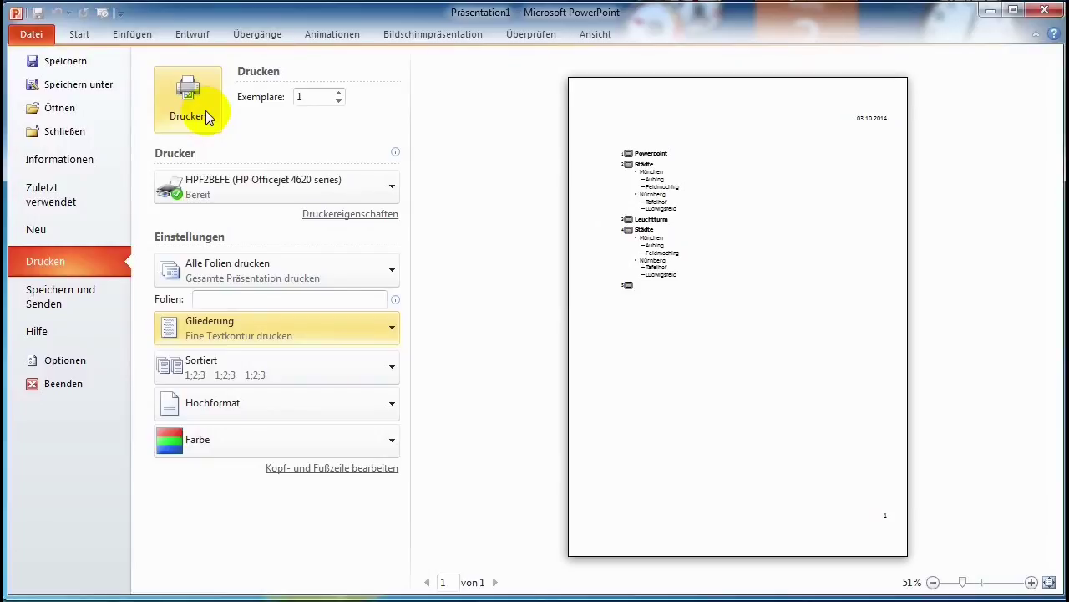
pyautogui.click(80, 37)
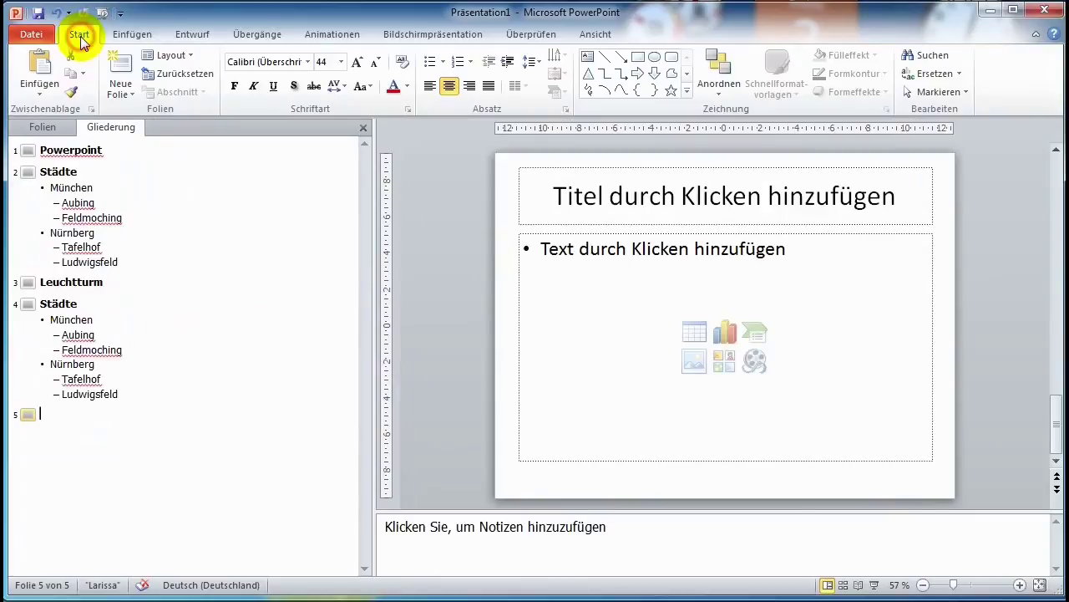